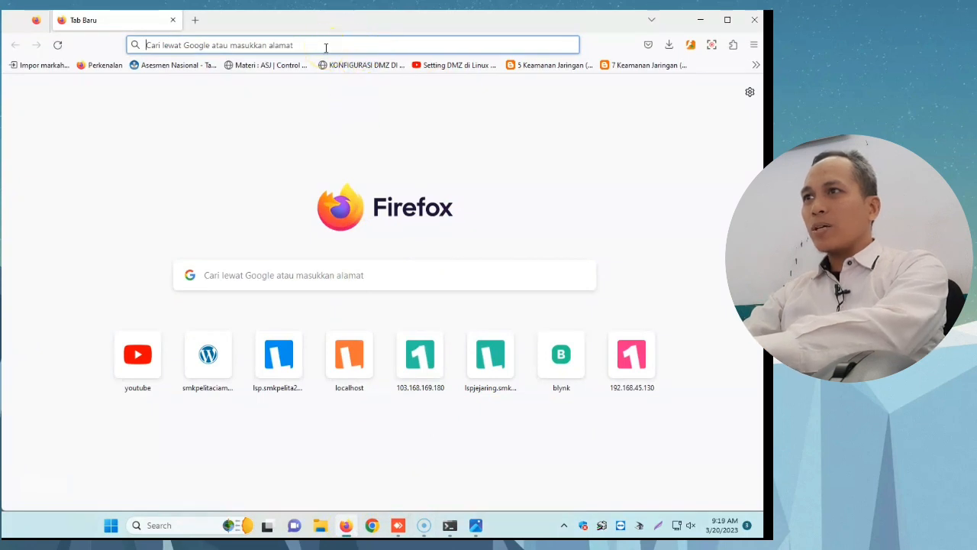
# Step: Open localhost in the browser, read the two lines of the web server's test page and minimise the browser
pyautogui.write('localhost')
pyautogui.press('Return')
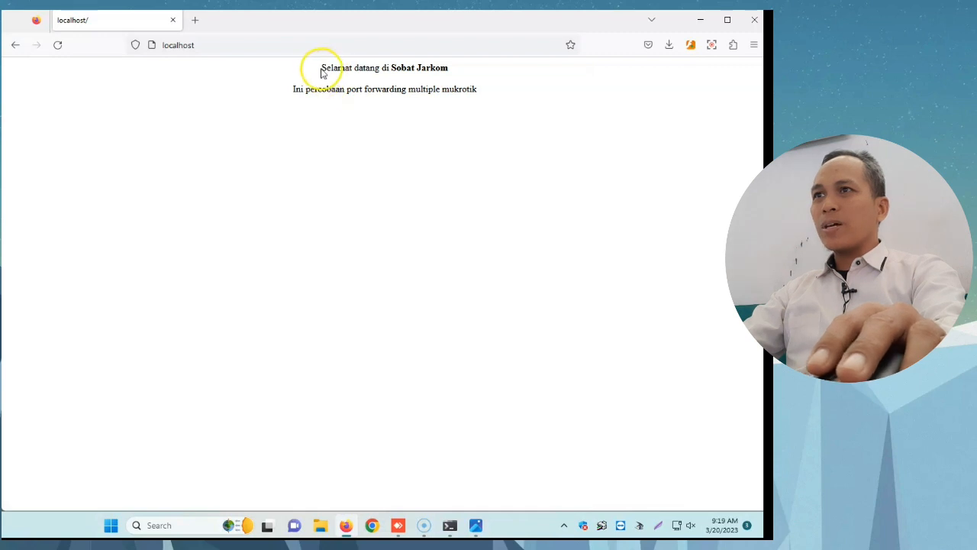
pyautogui.moveTo(322, 72); pyautogui.dragTo(407, 69)
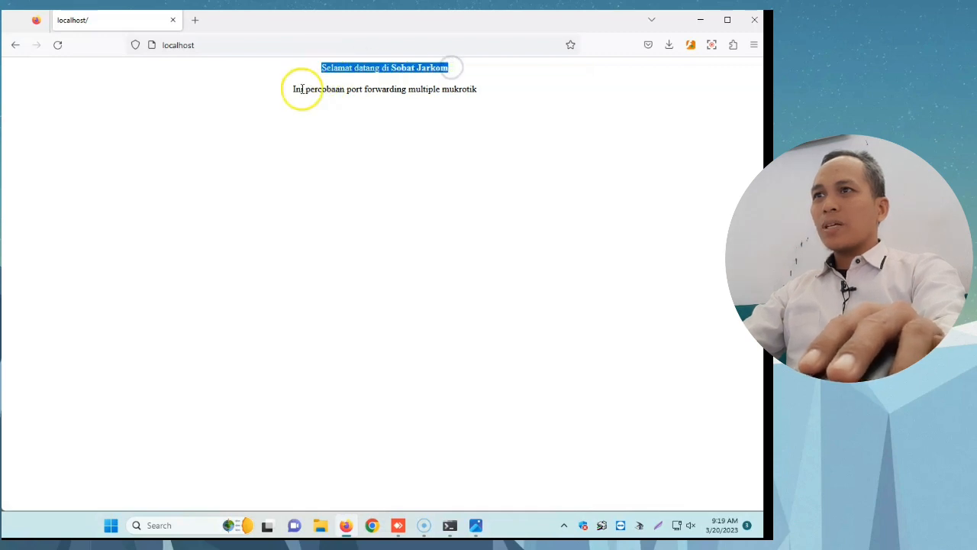
pyautogui.moveTo(293, 89); pyautogui.dragTo(482, 96)
pyautogui.click(451, 115)
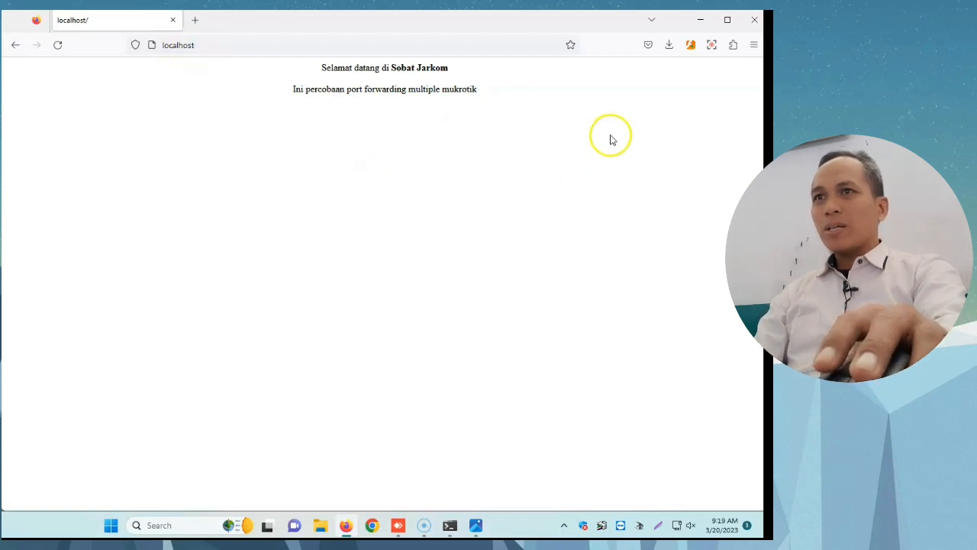
pyautogui.click(700, 23)
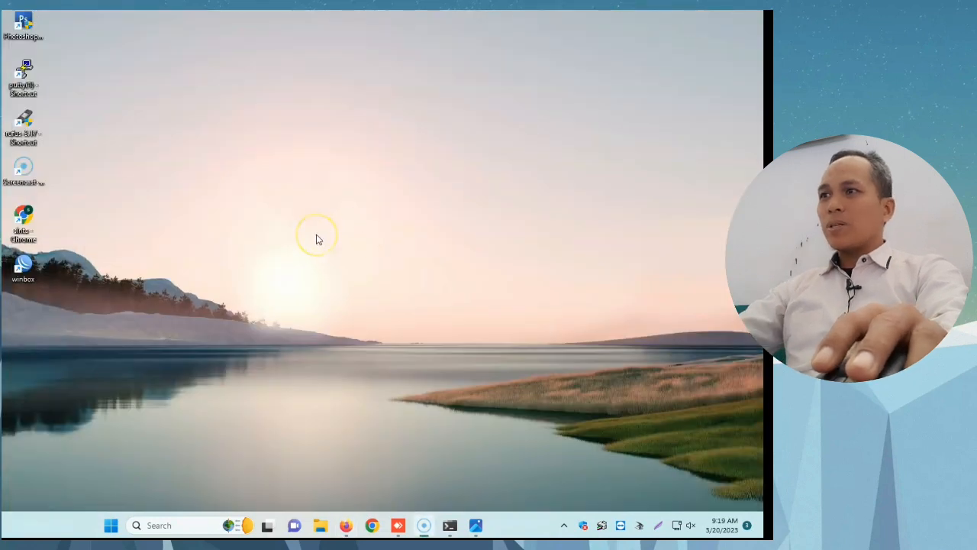
# Step: Launch WinBox, connect to neighbour 192.168.45.1 as admin with the account password, and fit its session window to one half of the desktop
pyautogui.doubleClick(23, 263)
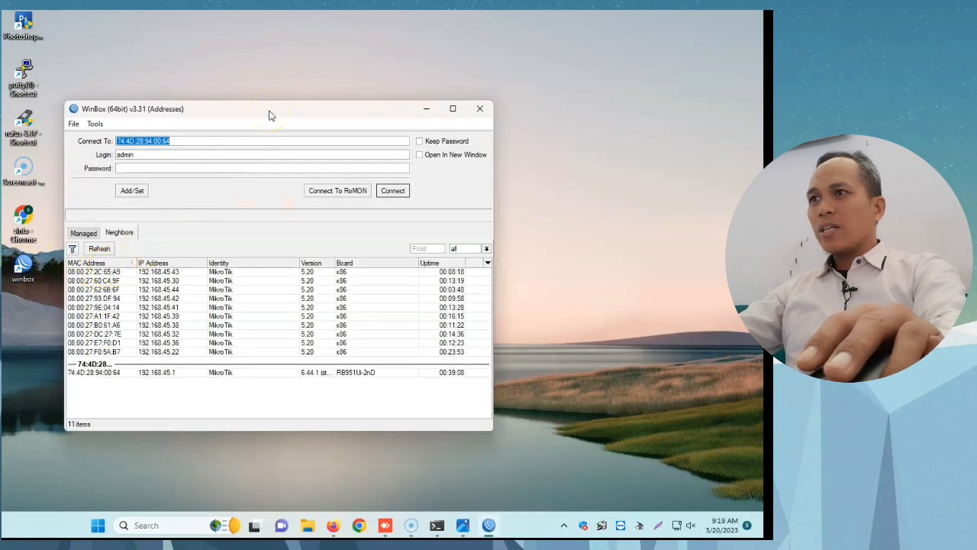
pyautogui.moveTo(269, 114); pyautogui.dragTo(256, 93)
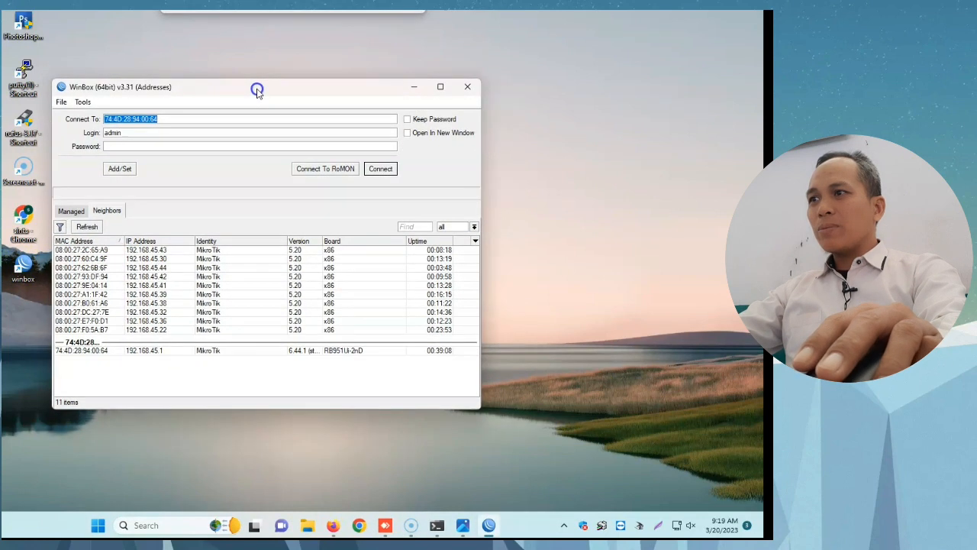
pyautogui.click(95, 351)
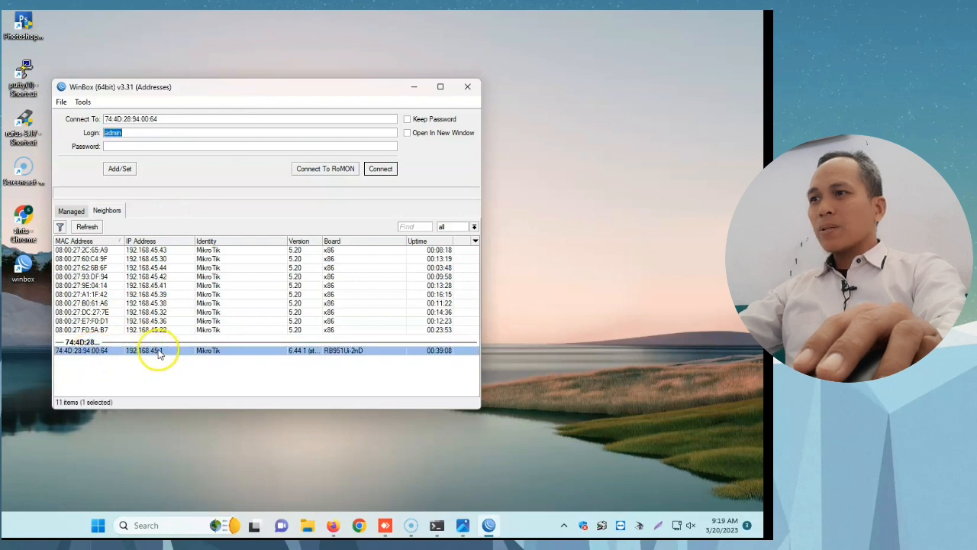
pyautogui.click(463, 526)
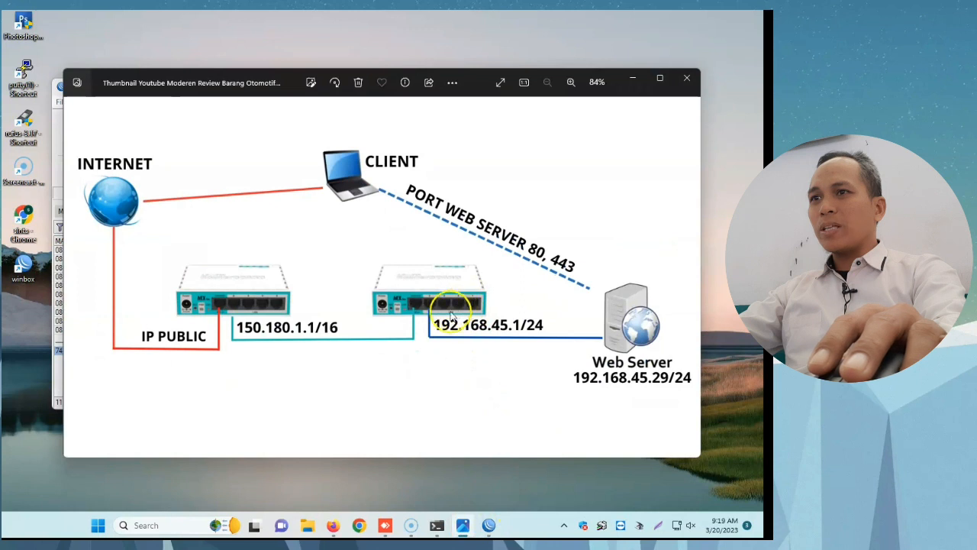
pyautogui.click(632, 80)
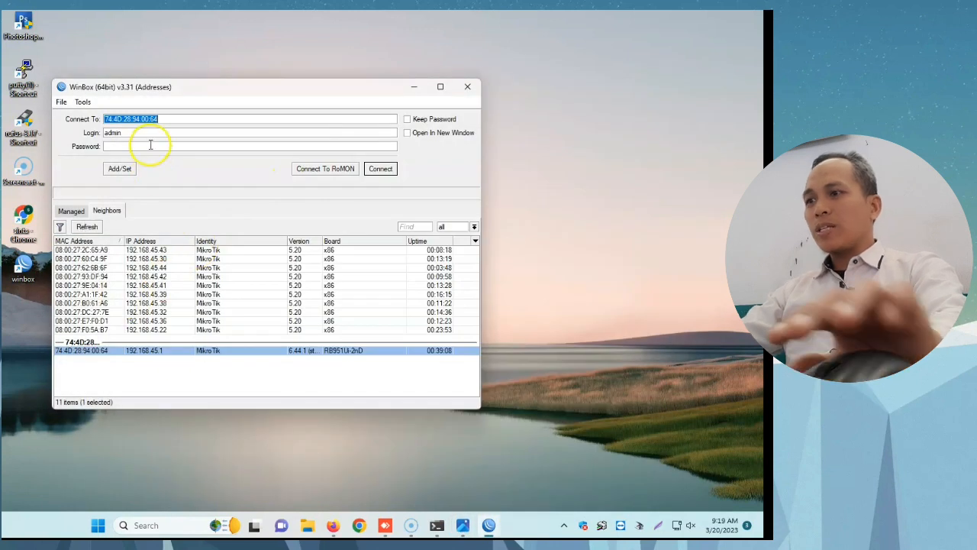
pyautogui.click(150, 145)
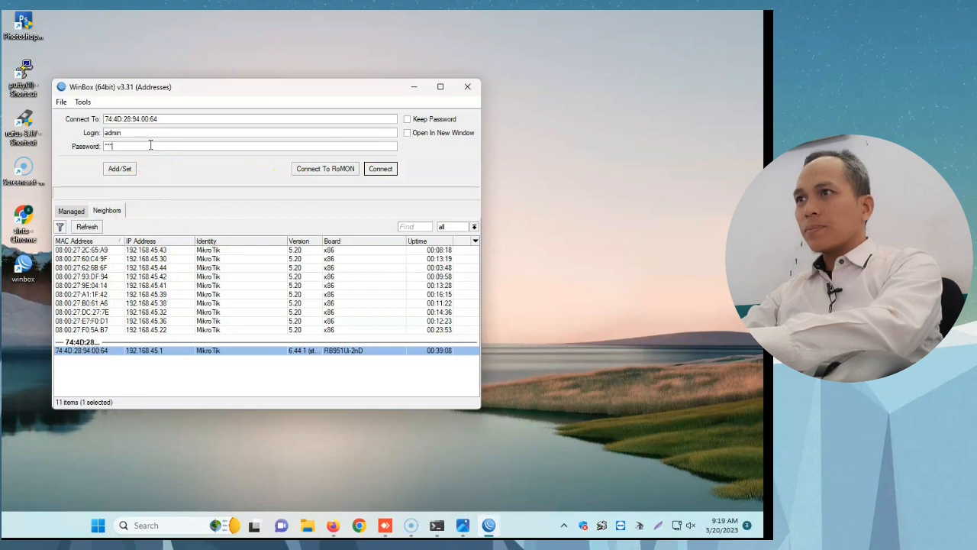
pyautogui.write('**')
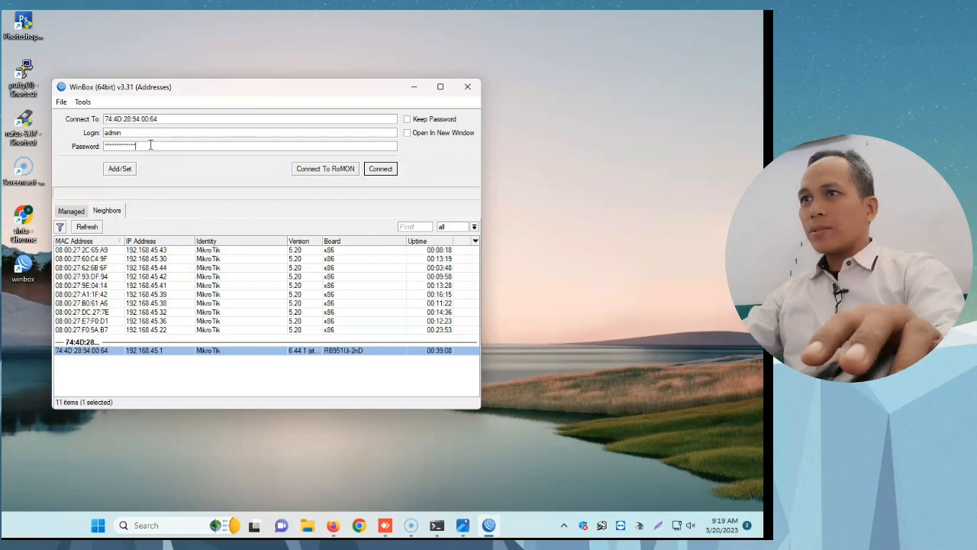
pyautogui.press('Return')
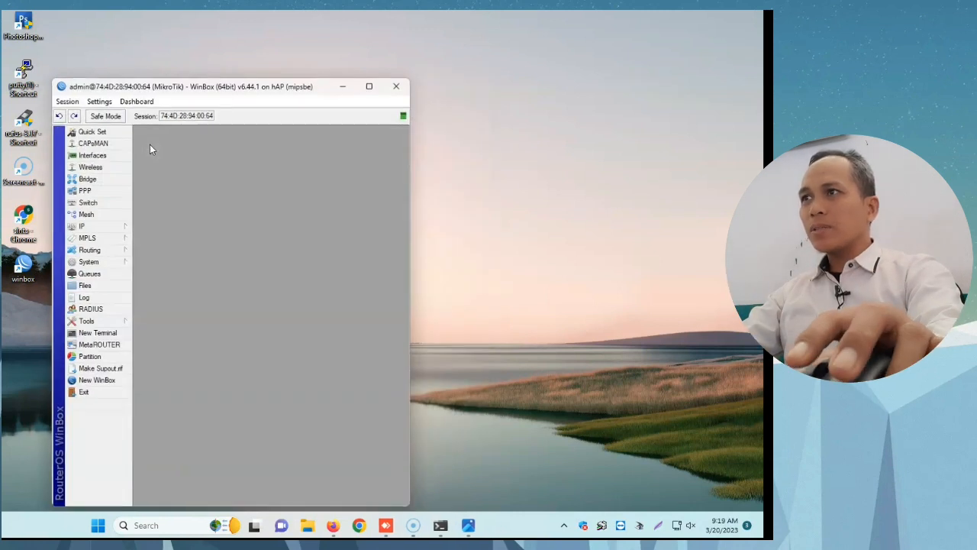
pyautogui.moveTo(214, 88); pyautogui.dragTo(561, 28)
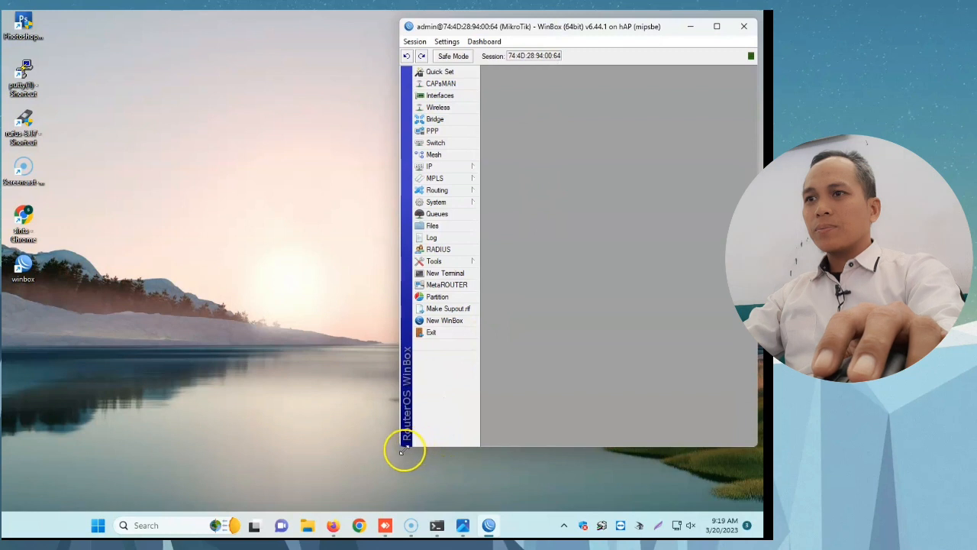
pyautogui.moveTo(401, 449); pyautogui.dragTo(395, 509)
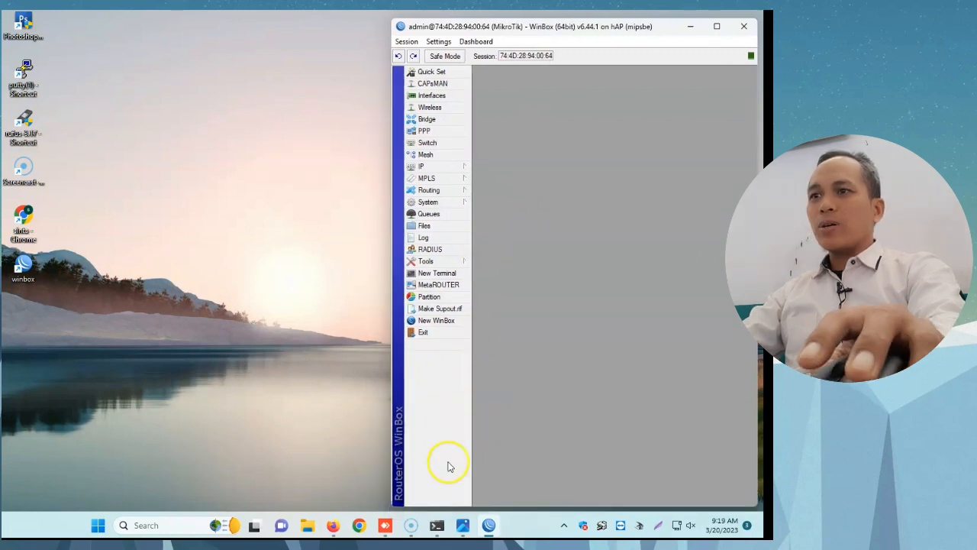
# Step: Connect a second WinBox session to 150.180.1.1 as admin with the account password and arrange its window beside the first session
pyautogui.doubleClick(23, 264)
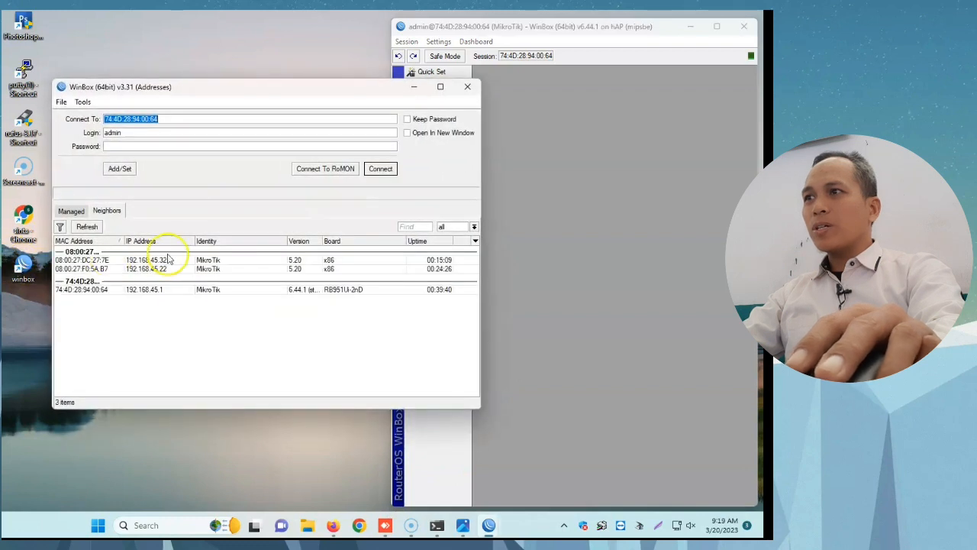
pyautogui.click(461, 525)
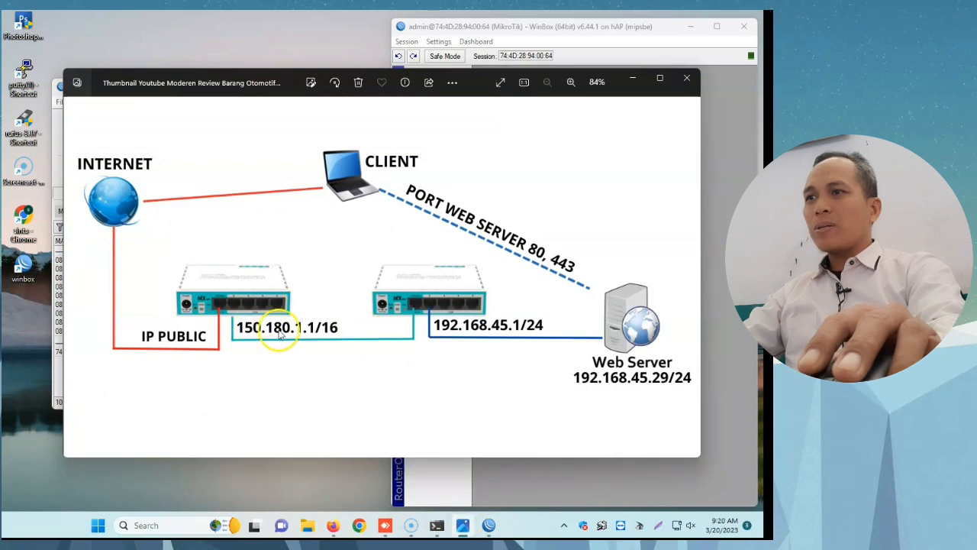
pyautogui.click(633, 78)
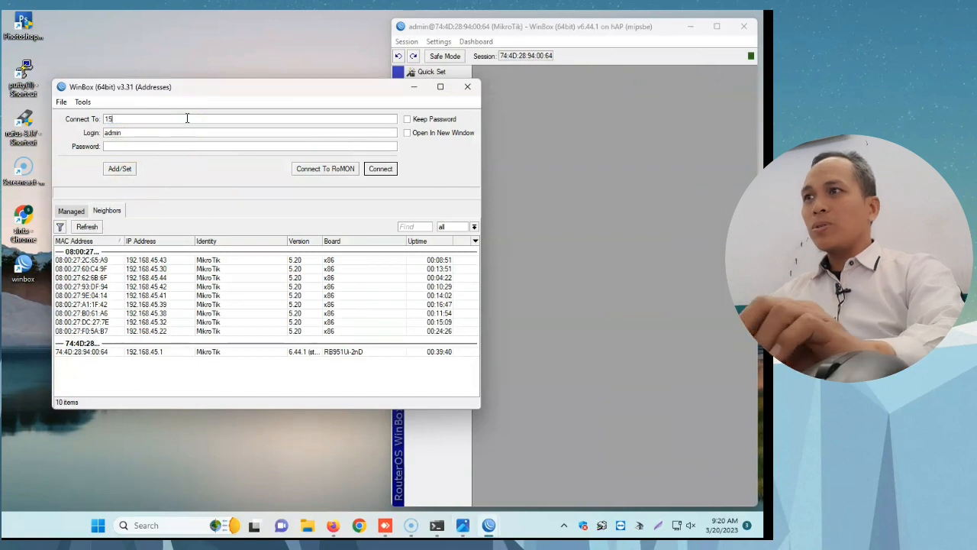
pyautogui.write('0.180.1.1')
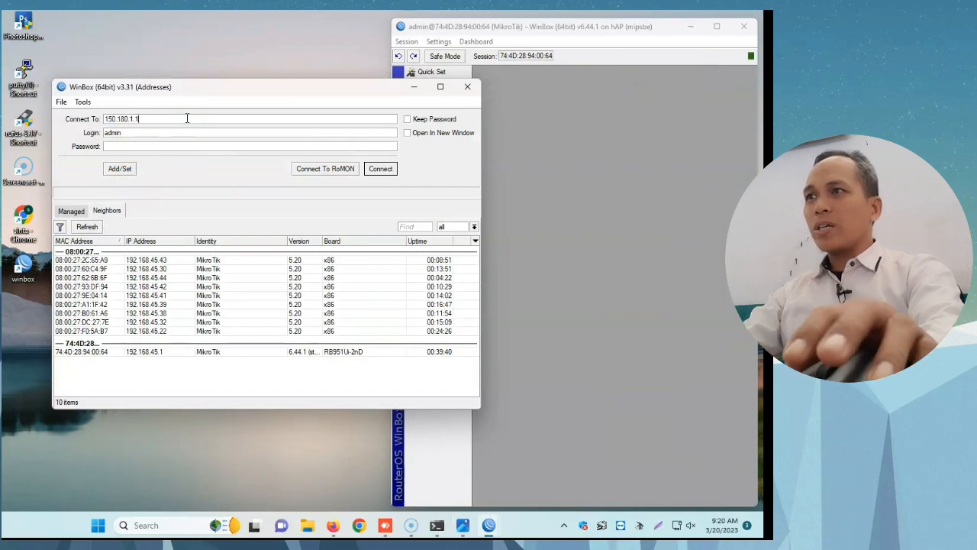
pyautogui.click(160, 145)
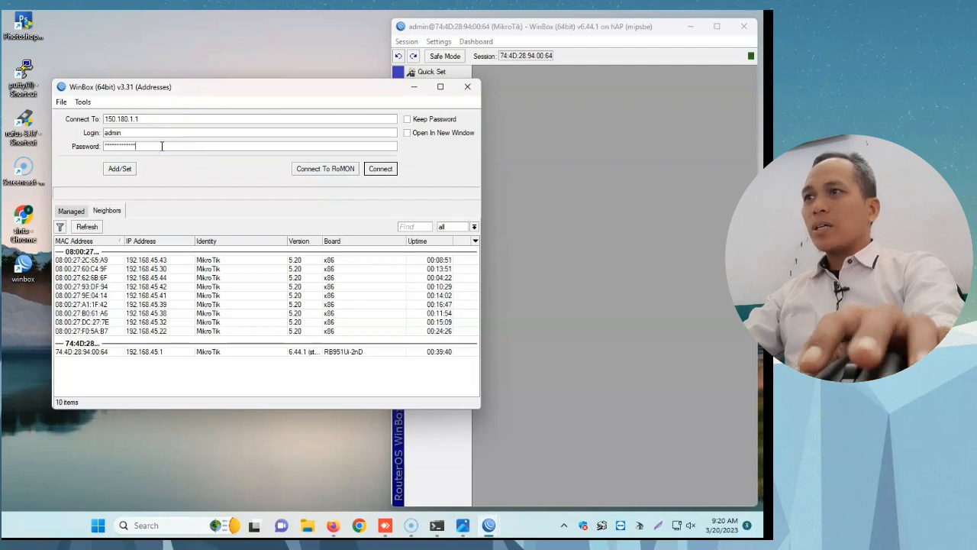
pyautogui.press('Return')
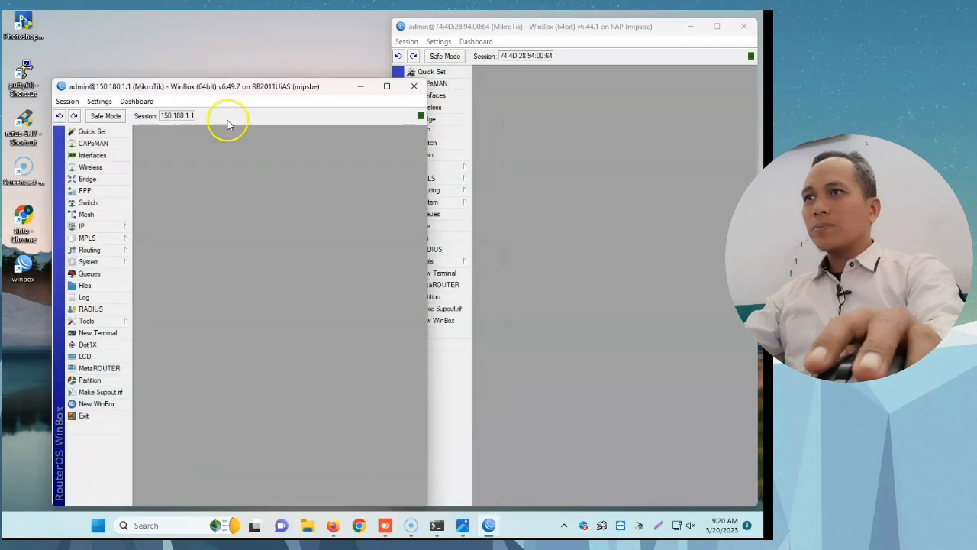
pyautogui.moveTo(248, 90); pyautogui.dragTo(204, 28)
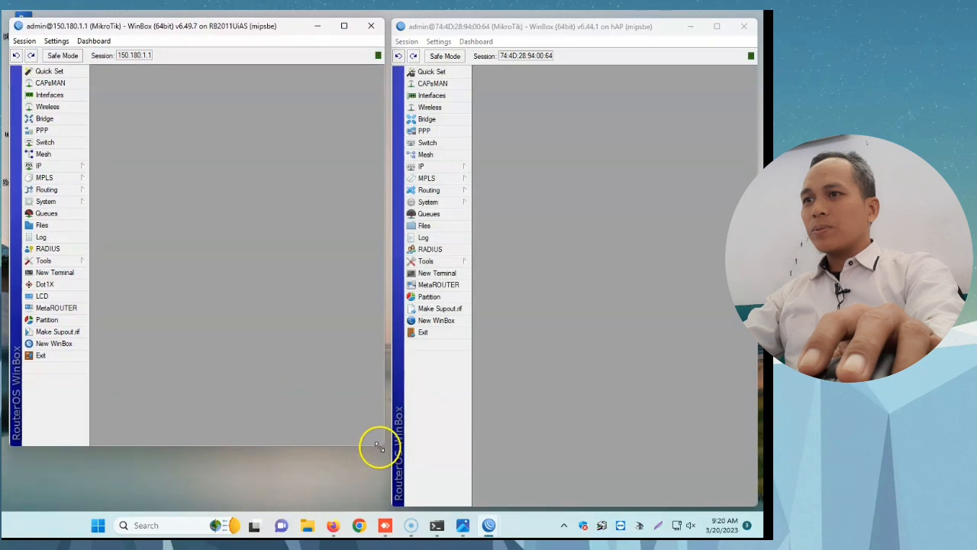
pyautogui.moveTo(377, 451); pyautogui.dragTo(382, 512)
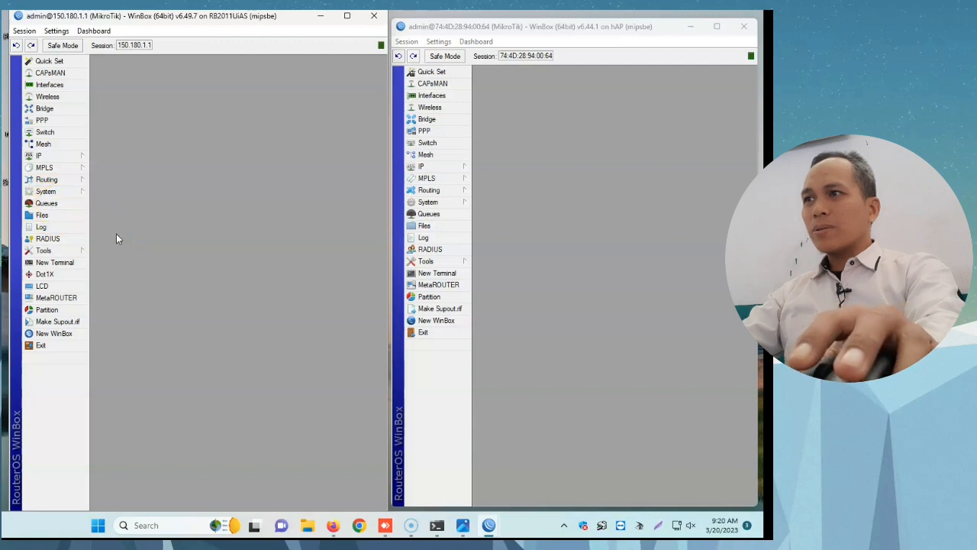
# Step: Open the route list on the 192.168.45.1 router and inspect the gateway of the default route 0.0.0.0/0
pyautogui.click(449, 170)
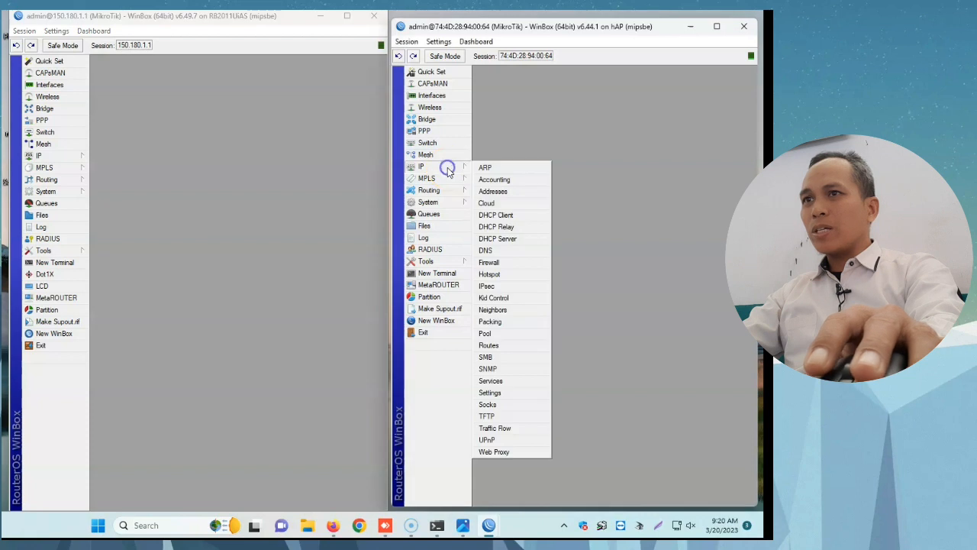
pyautogui.click(512, 349)
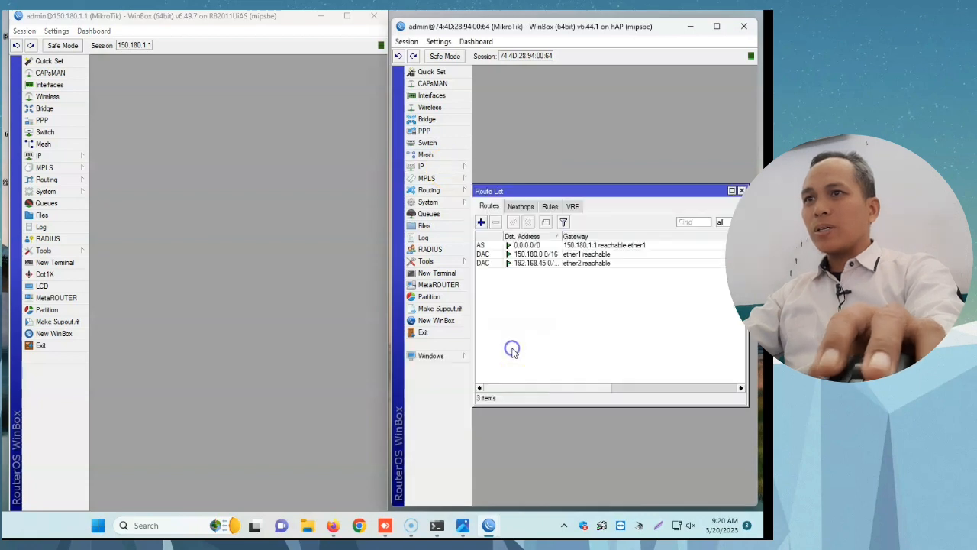
pyautogui.click(526, 246)
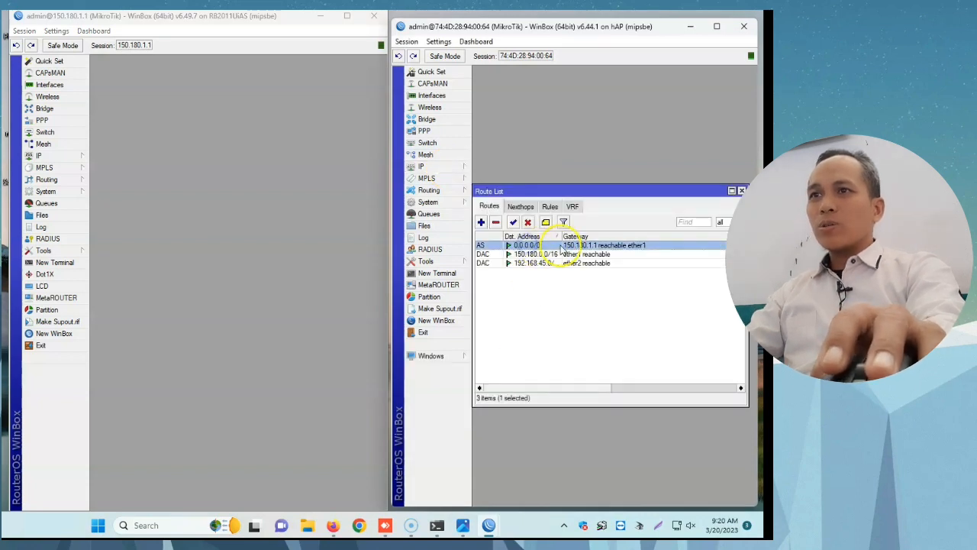
pyautogui.doubleClick(537, 245)
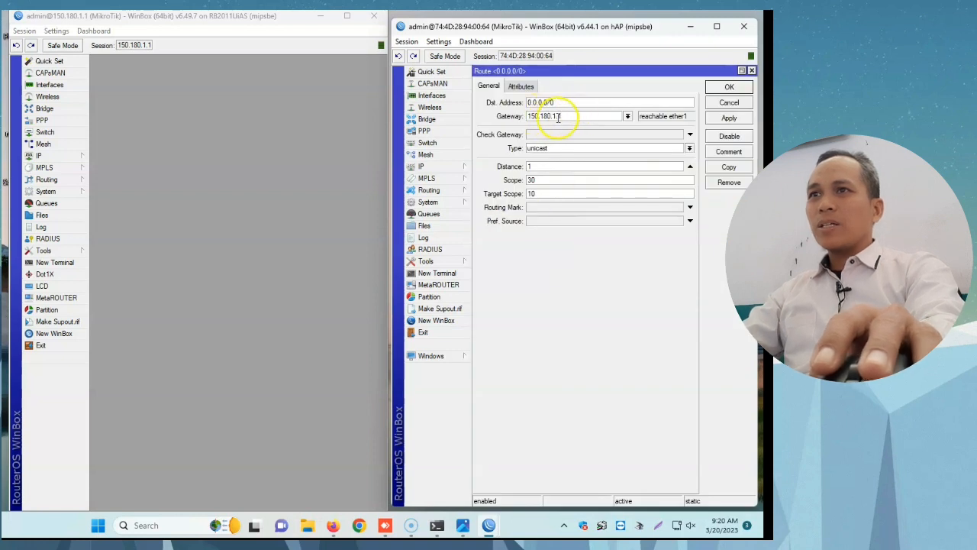
# Step: On the 150.180.1.1 router, inspect the 150.180.1.1/16 entry in the IP address list and close its details
pyautogui.click(64, 159)
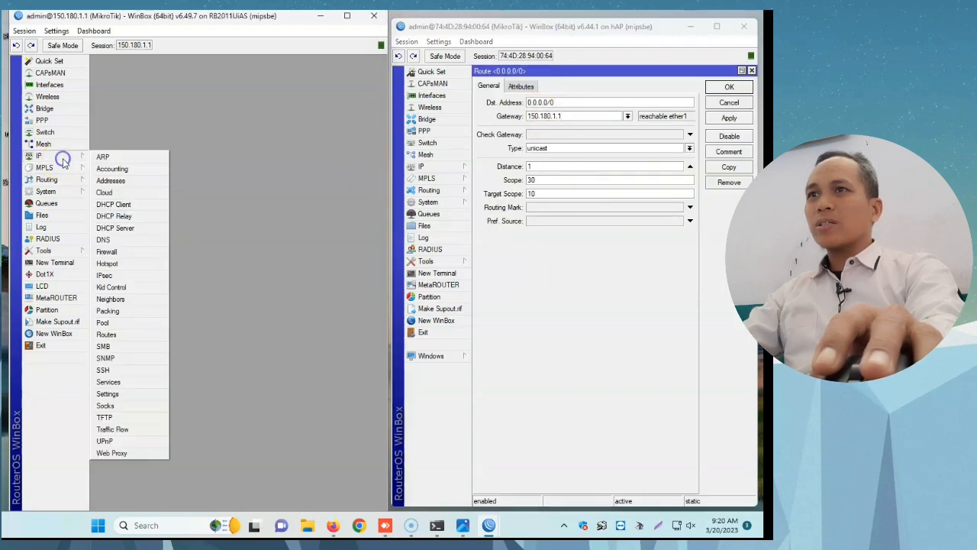
pyautogui.click(116, 181)
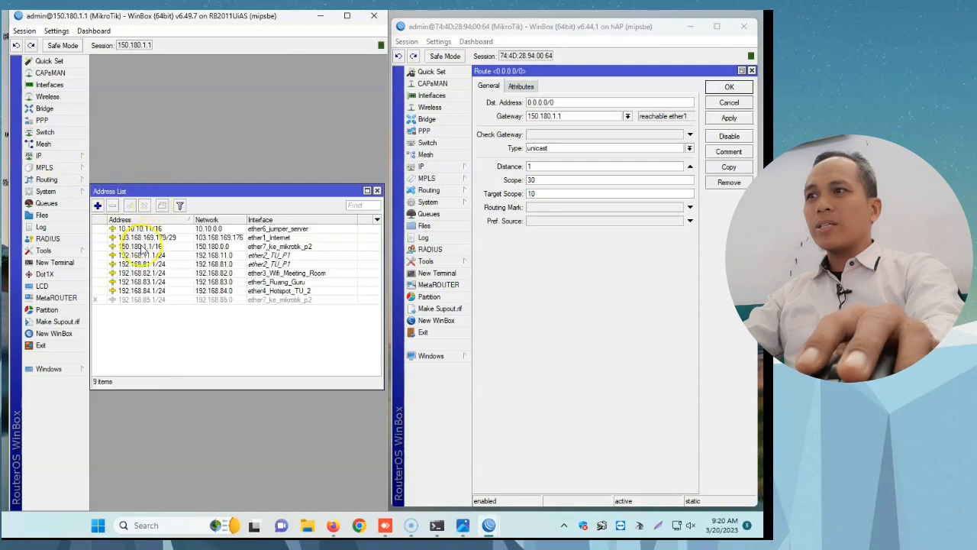
pyautogui.click(134, 247)
pyautogui.doubleClick(134, 249)
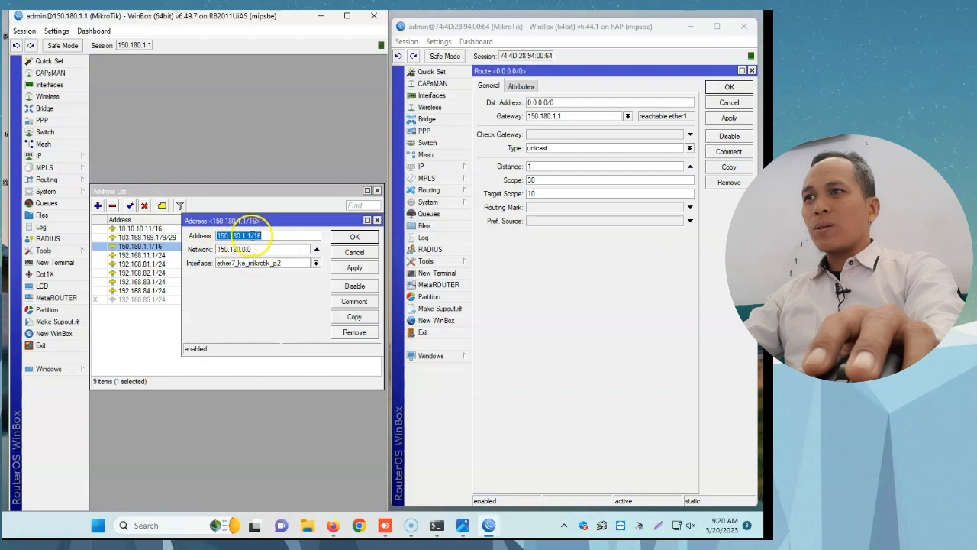
pyautogui.click(358, 239)
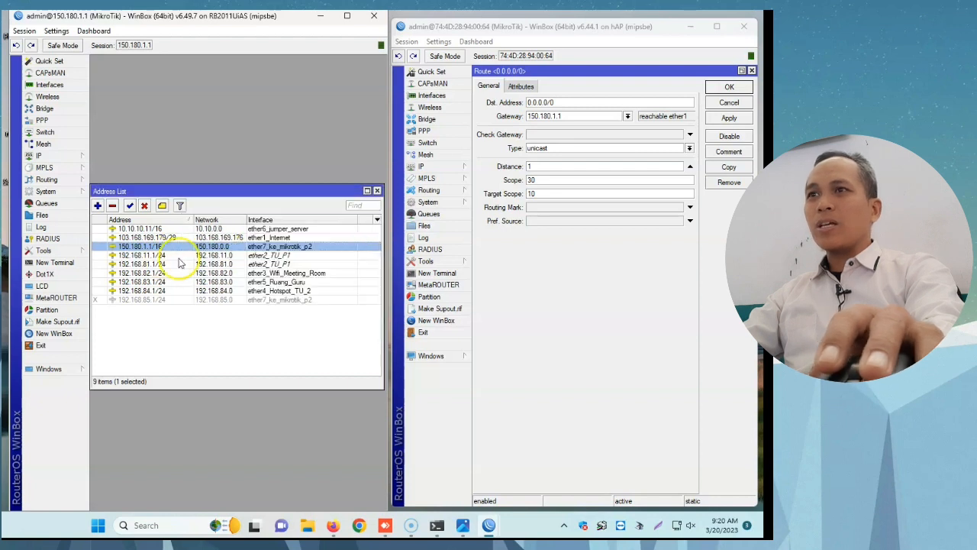
# Step: Close the route windows, check the ether2 address in the 192.168.45.1 router's address list and view the web server's IP configuration in Command Prompt
pyautogui.click(730, 87)
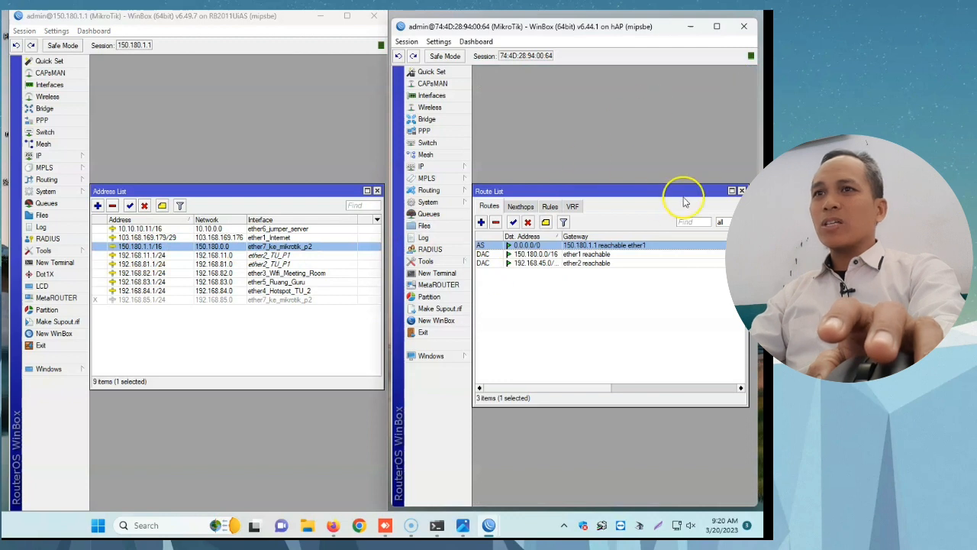
pyautogui.click(740, 190)
pyautogui.click(454, 166)
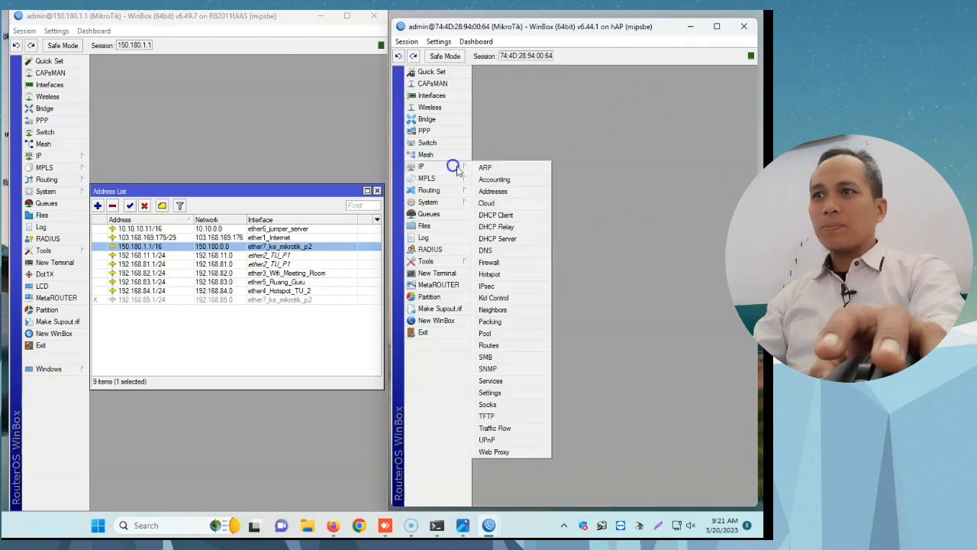
pyautogui.click(520, 196)
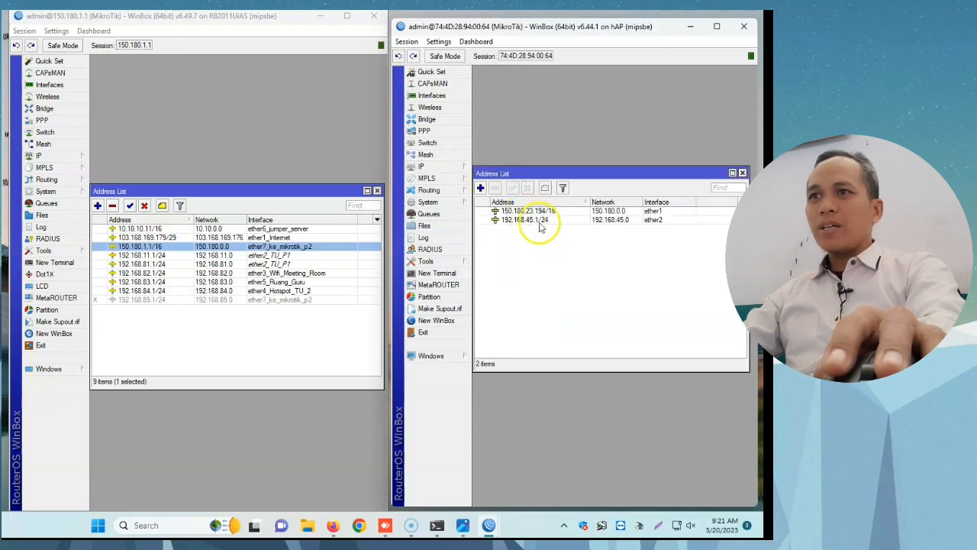
pyautogui.click(533, 220)
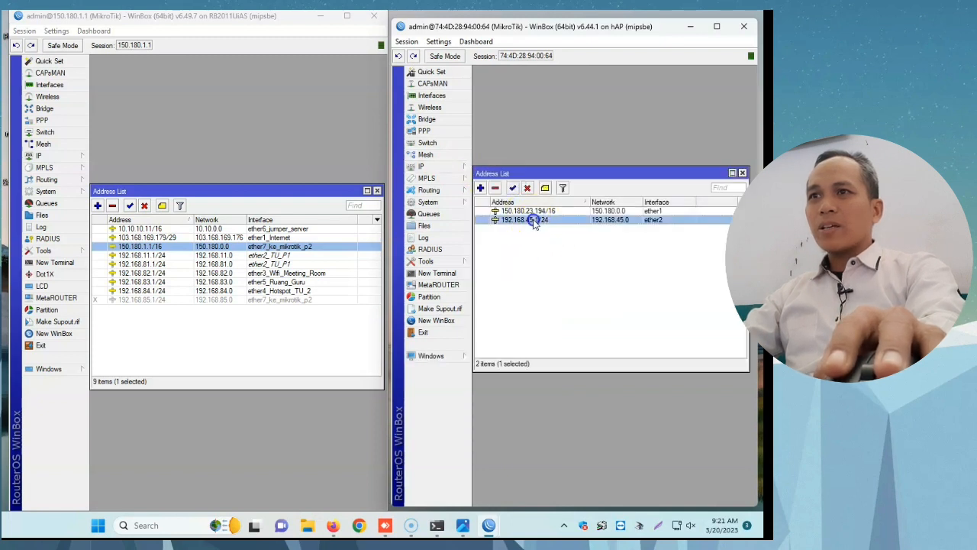
pyautogui.click(436, 525)
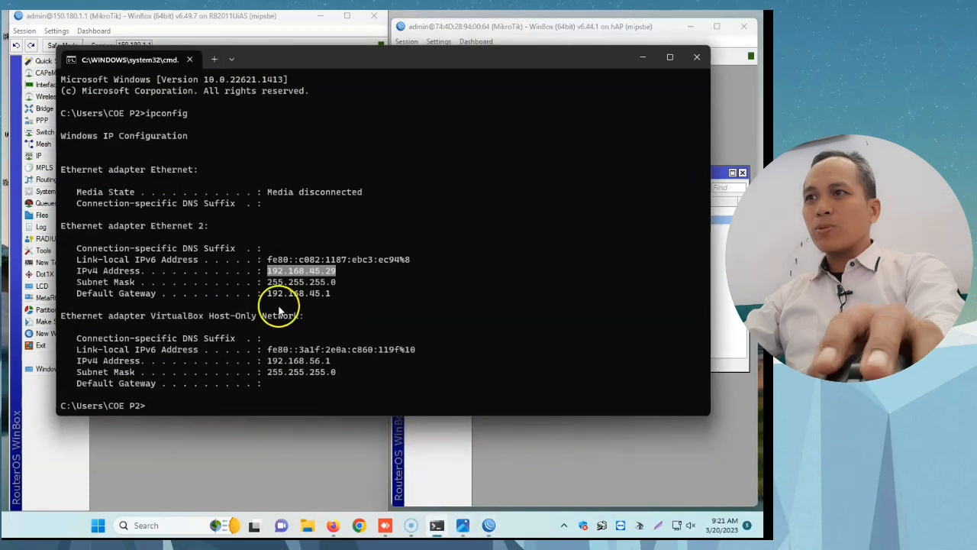
# Step: Check the default gateway in Command Prompt, minimize it, and copy 103.168.169.179 from the ether1_Internet address entry on the 150.180.1.1 router
pyautogui.moveTo(267, 293); pyautogui.dragTo(328, 299)
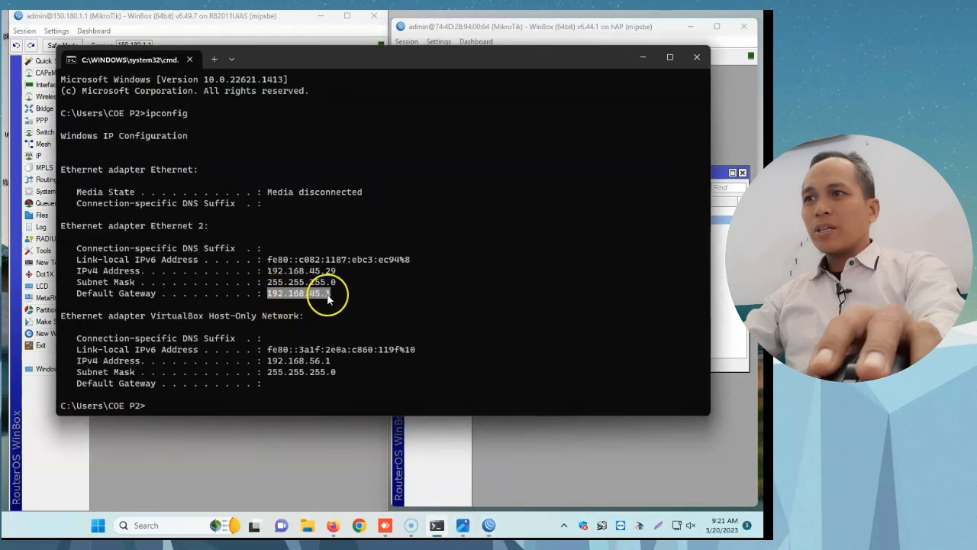
pyautogui.click(640, 60)
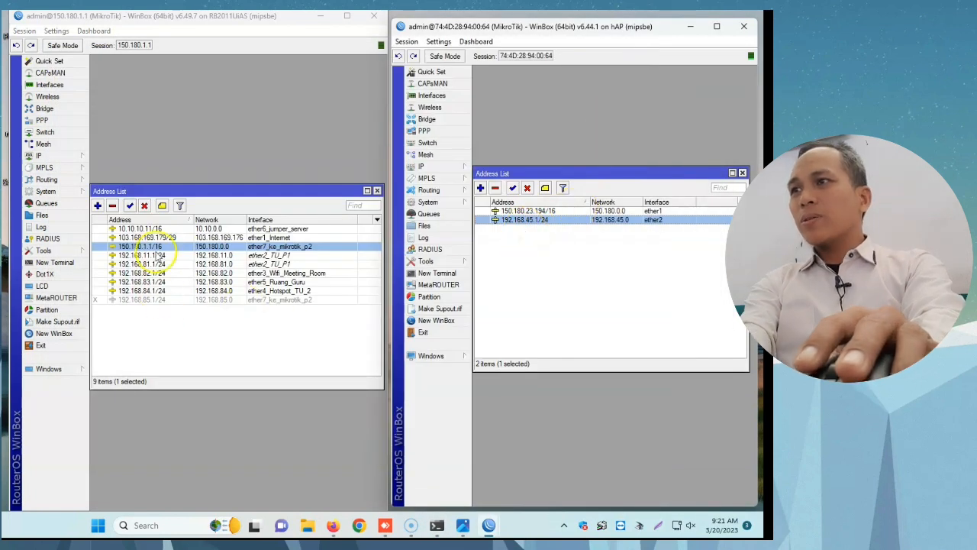
pyautogui.click(144, 237)
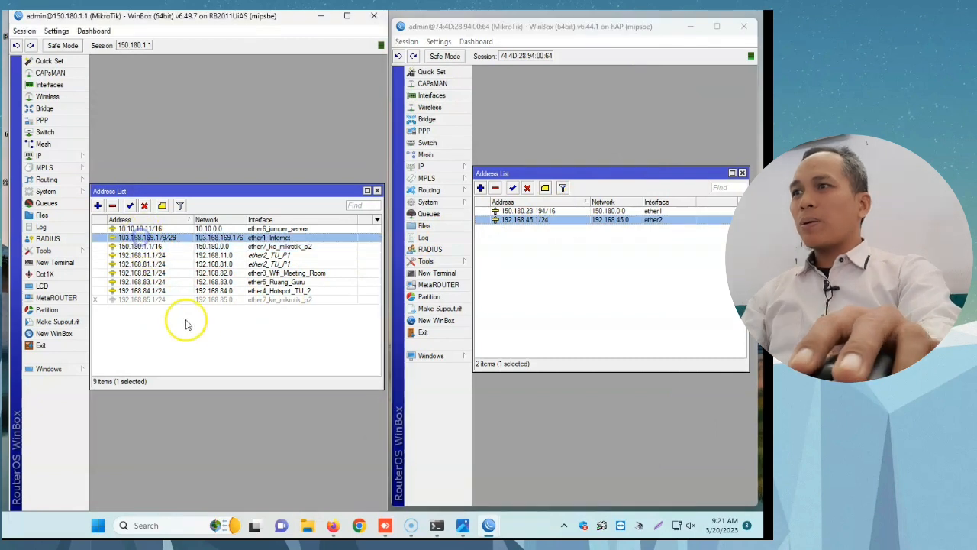
pyautogui.doubleClick(133, 239)
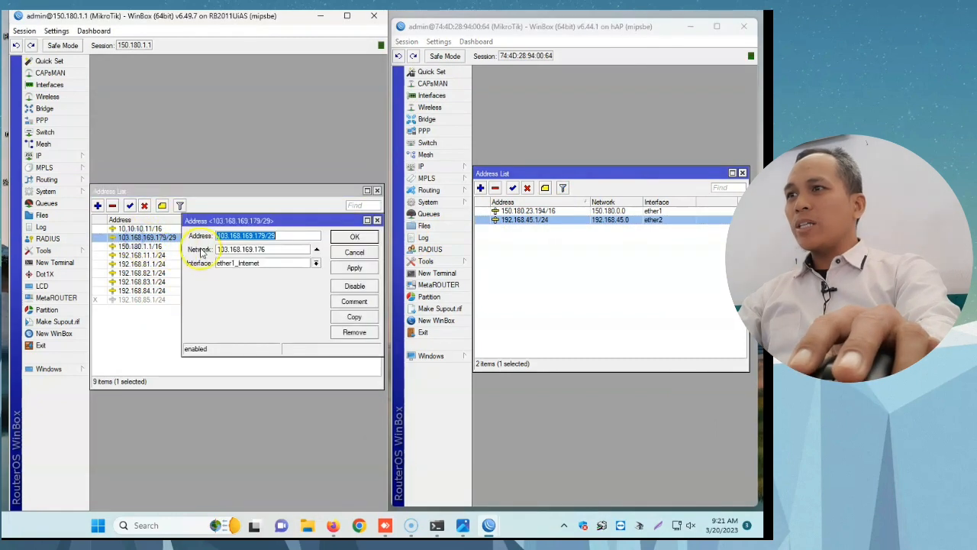
pyautogui.moveTo(265, 236); pyautogui.dragTo(242, 235)
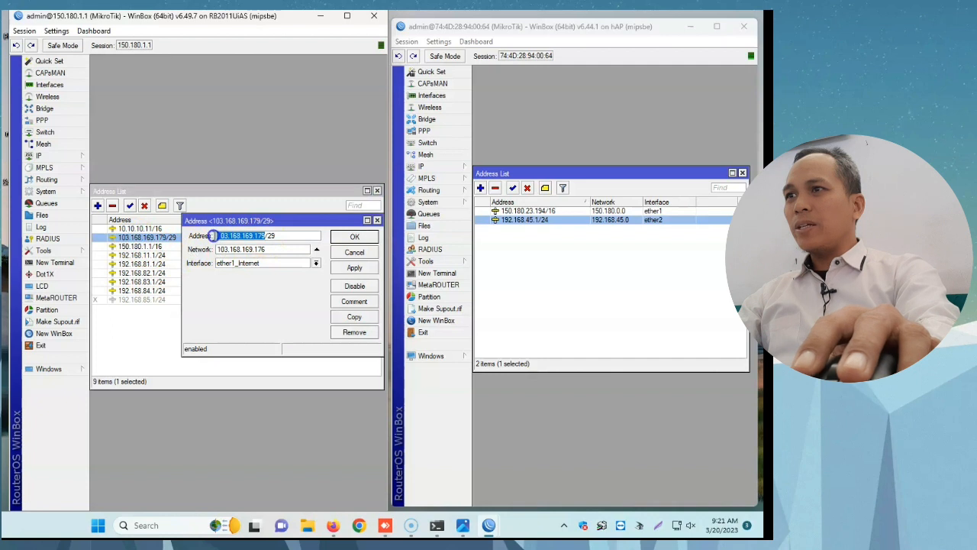
pyautogui.rightClick(233, 238)
pyautogui.click(264, 258)
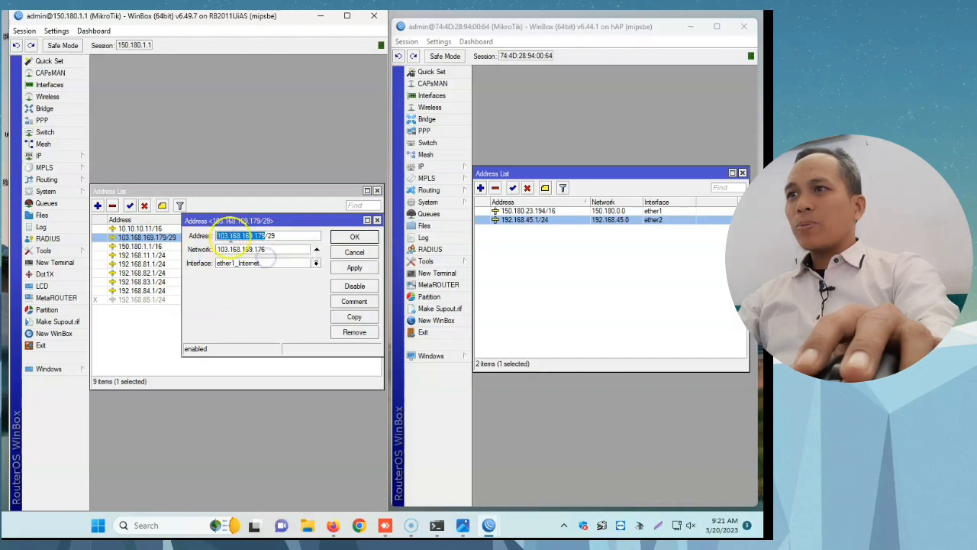
pyautogui.click(365, 239)
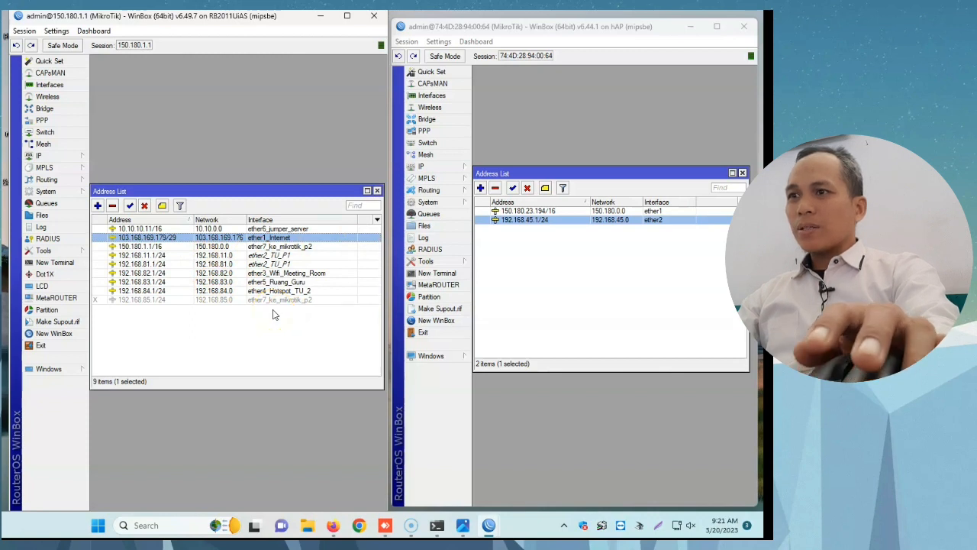
# Step: Start a firewall NAT rule on the 150.180.1.1 router with chain dstnat, destination address 103.168.169.179, protocol tcp and destination port 80
pyautogui.click(75, 158)
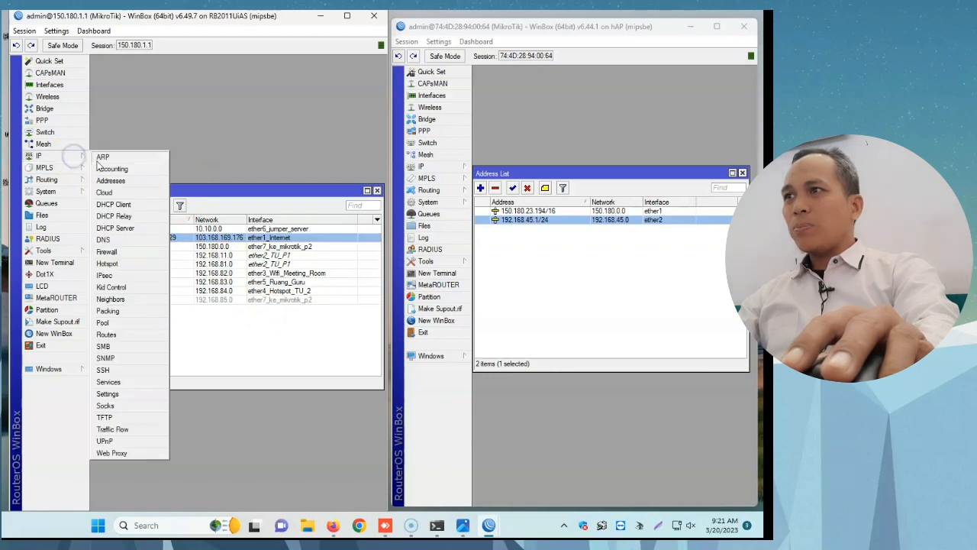
pyautogui.click(107, 252)
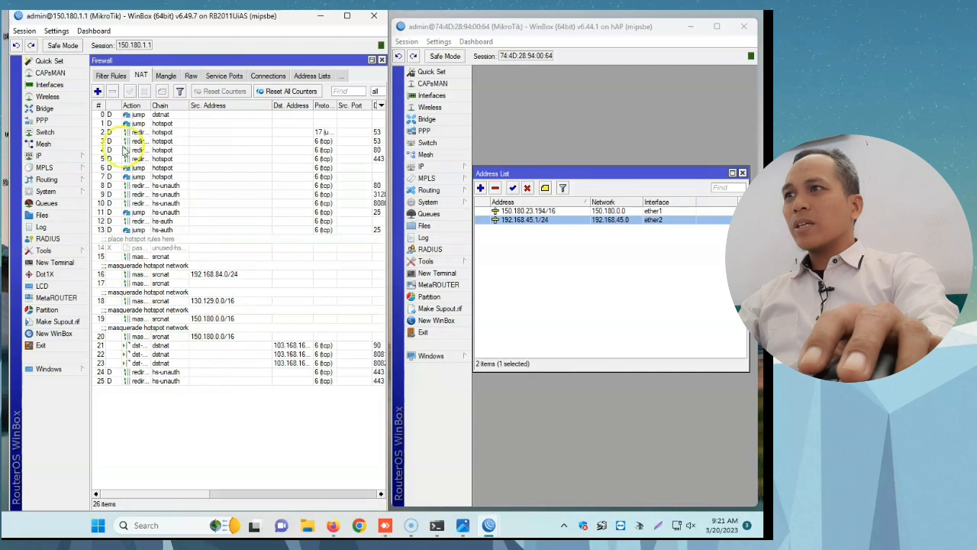
pyautogui.click(140, 76)
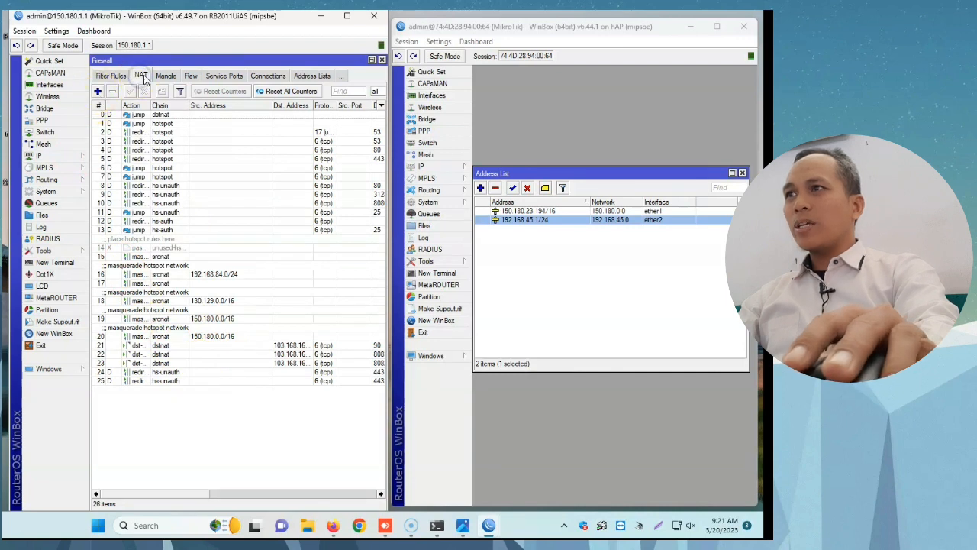
pyautogui.click(99, 92)
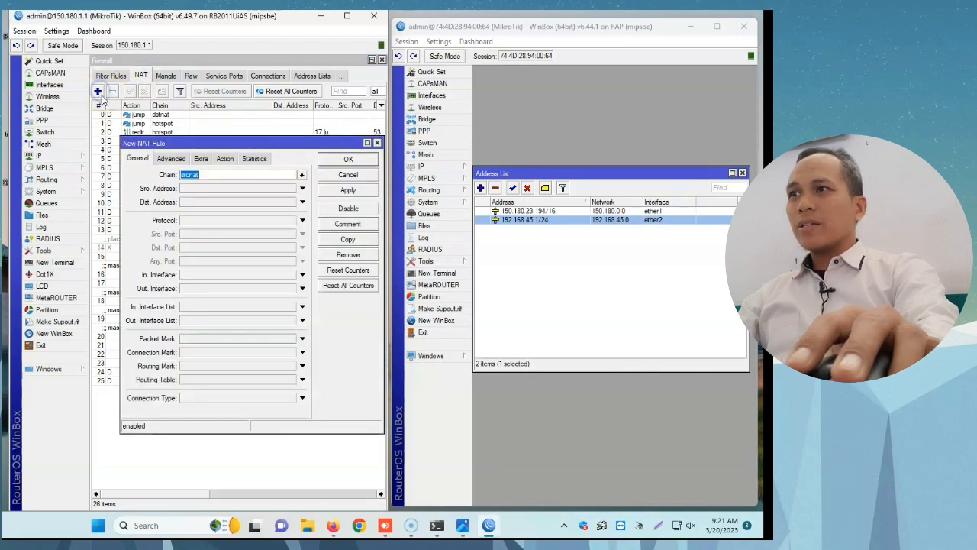
pyautogui.click(303, 176)
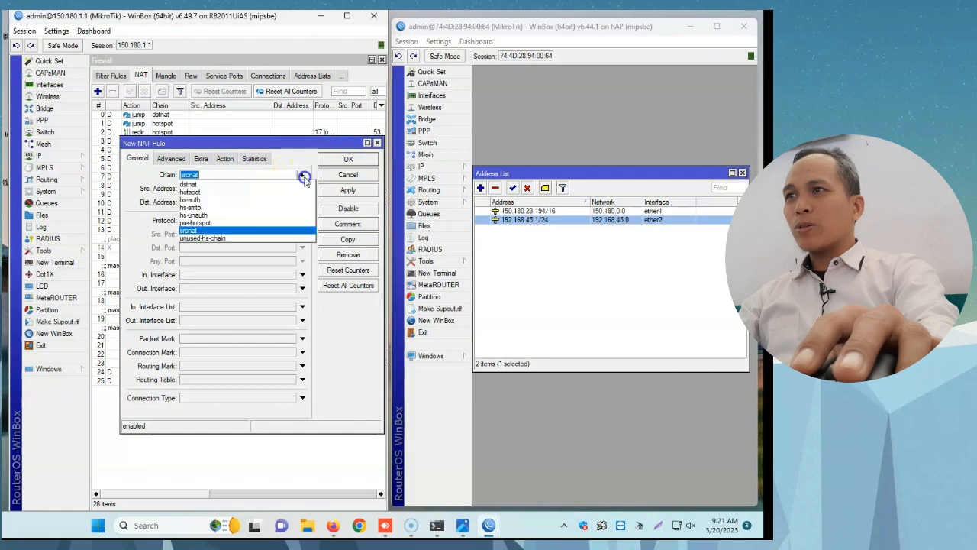
pyautogui.click(255, 184)
pyautogui.click(216, 201)
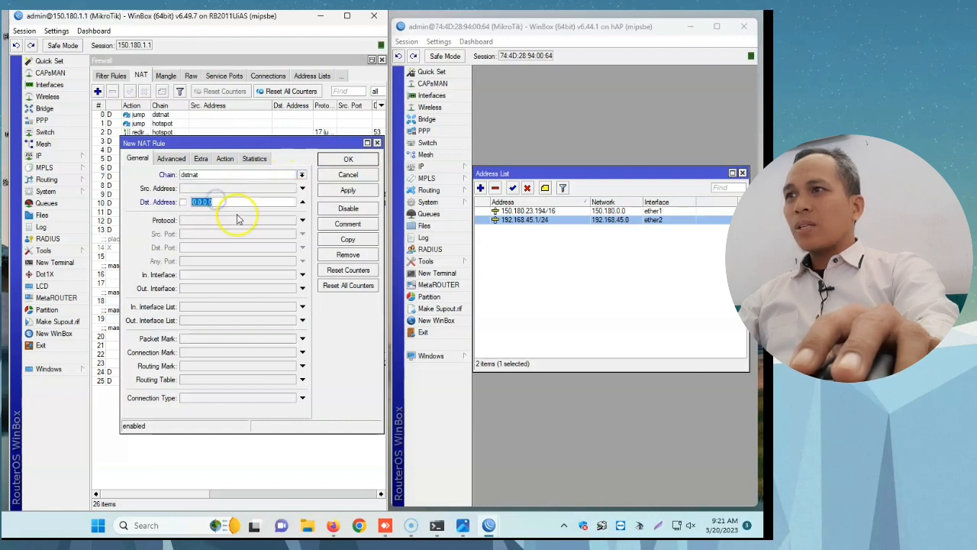
pyautogui.click(228, 202)
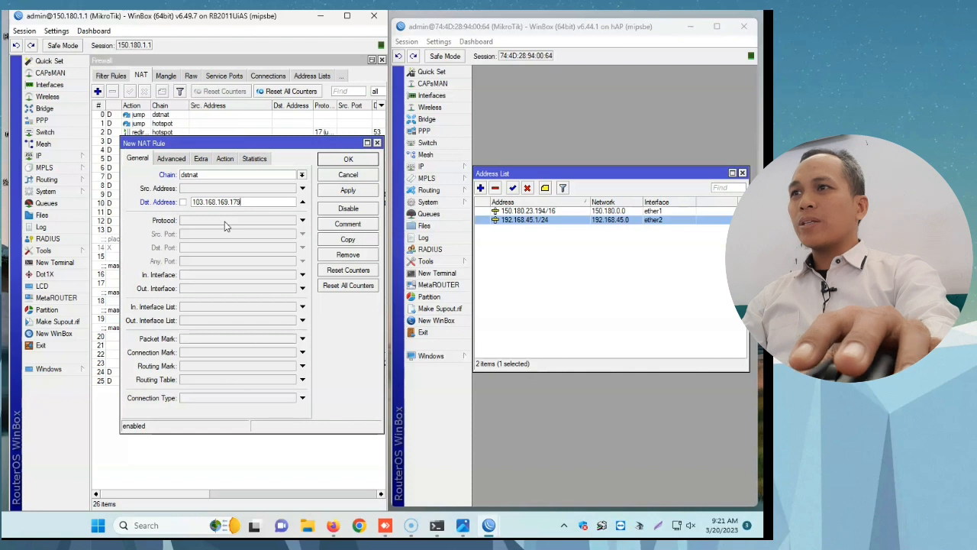
pyautogui.click(230, 222)
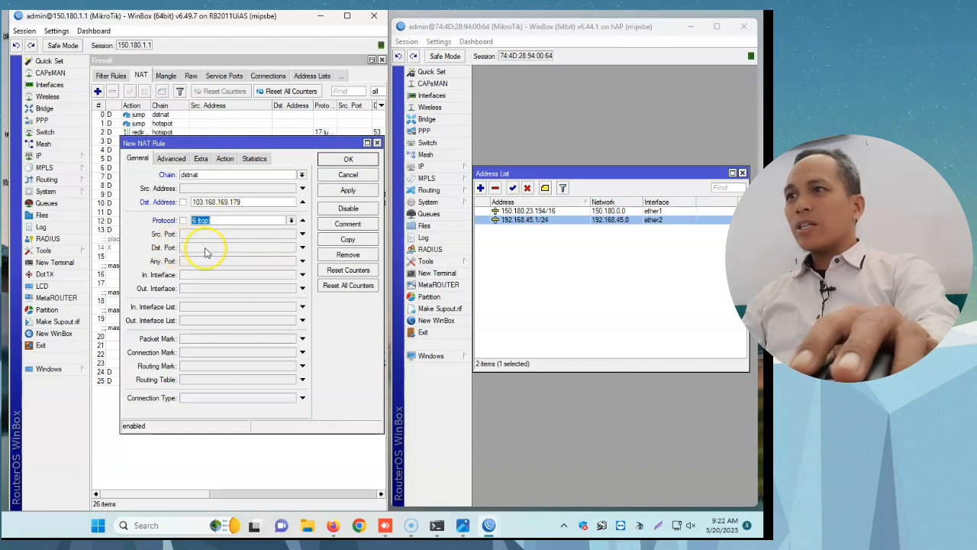
pyautogui.click(205, 248)
pyautogui.write('80')
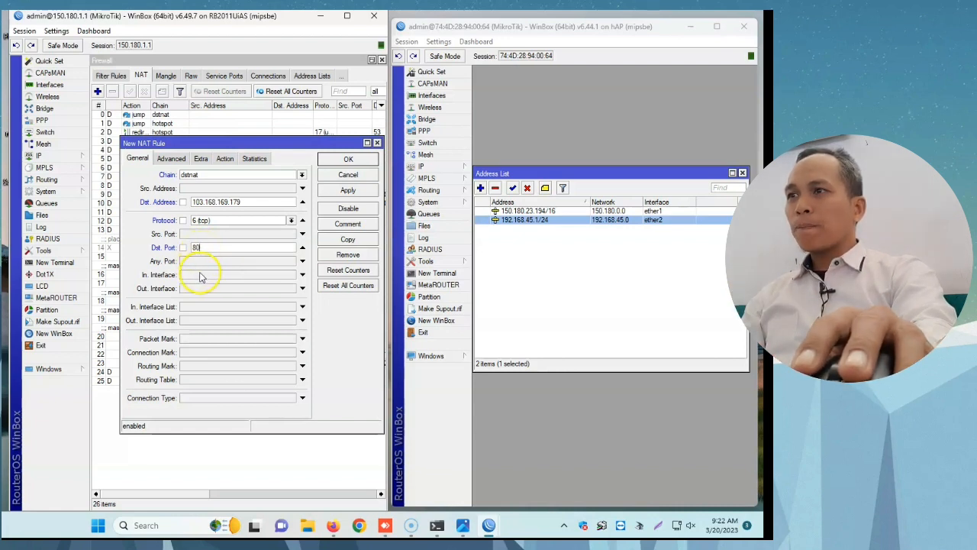
# Step: Set the new NAT rule's action to dst-nat and enable its To Addresses value
pyautogui.click(224, 159)
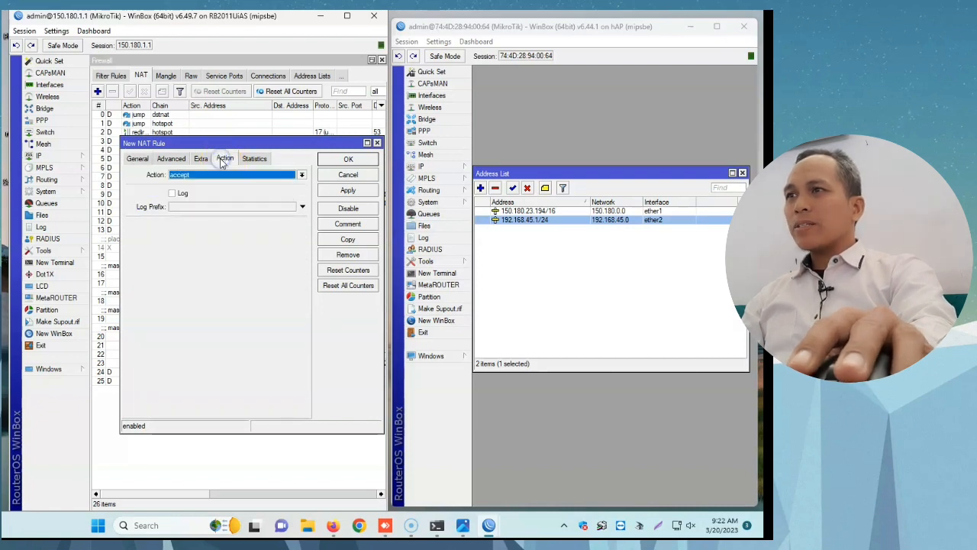
pyautogui.click(200, 175)
pyautogui.click(194, 210)
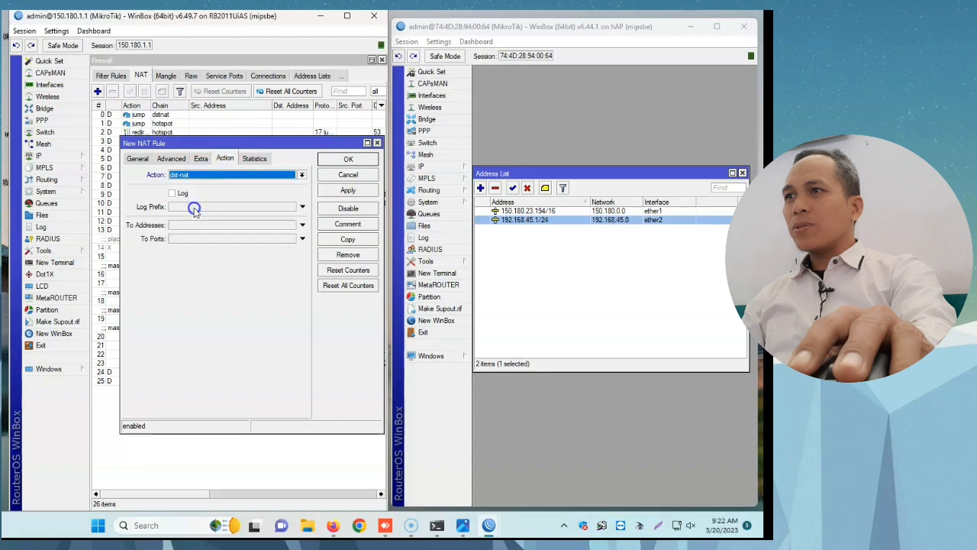
pyautogui.click(193, 227)
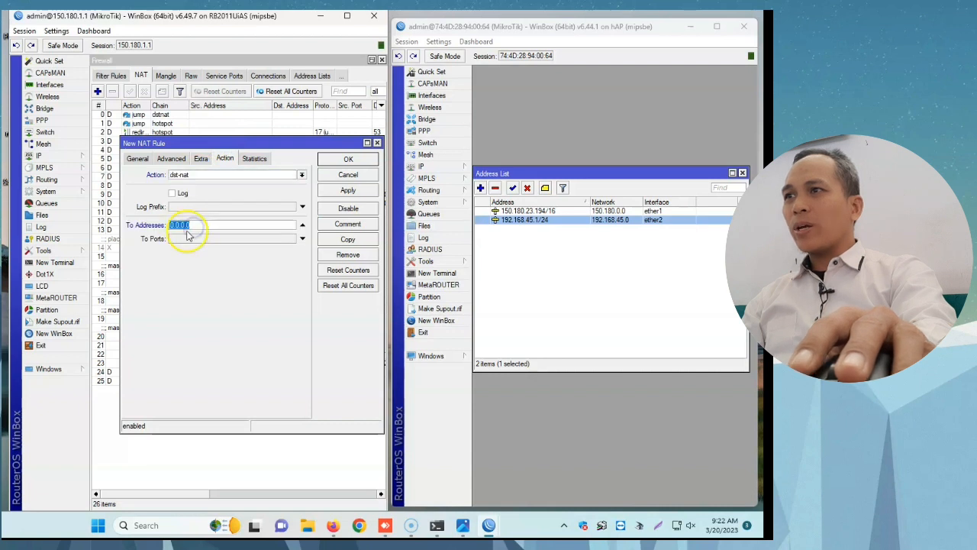
# Step: Copy the IP 150.180.23.194 from the ether1 address entry on the 192.168.45.1 router and close its details
pyautogui.click(519, 212)
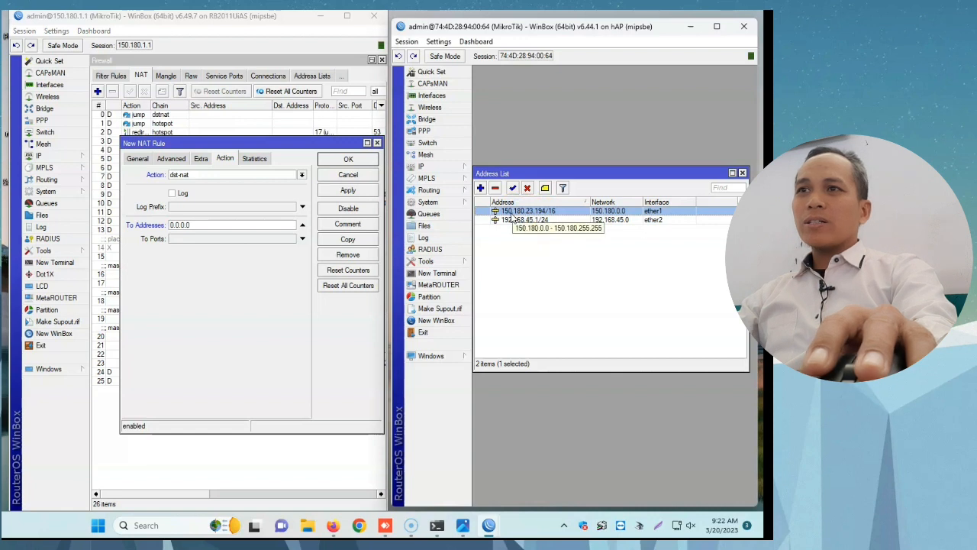
pyautogui.doubleClick(516, 211)
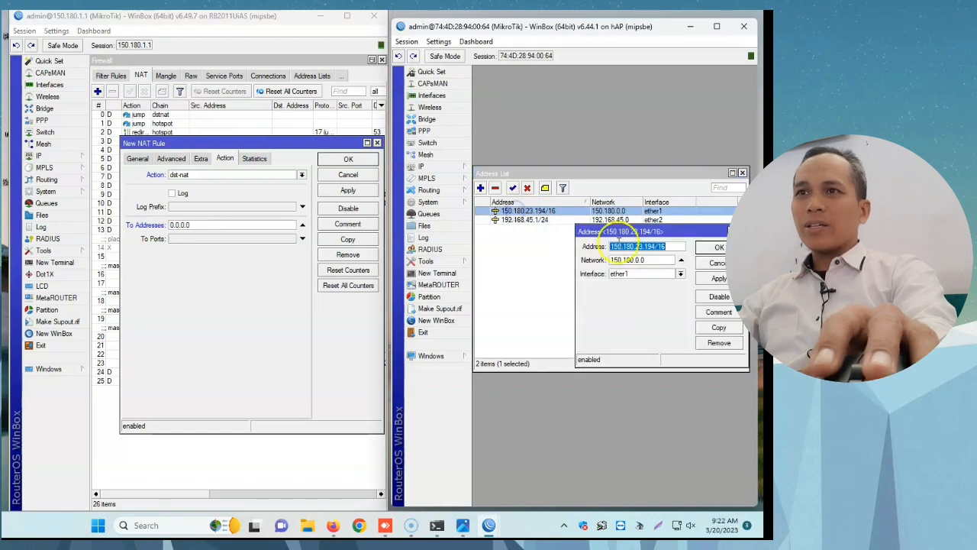
pyautogui.moveTo(655, 246); pyautogui.dragTo(611, 245)
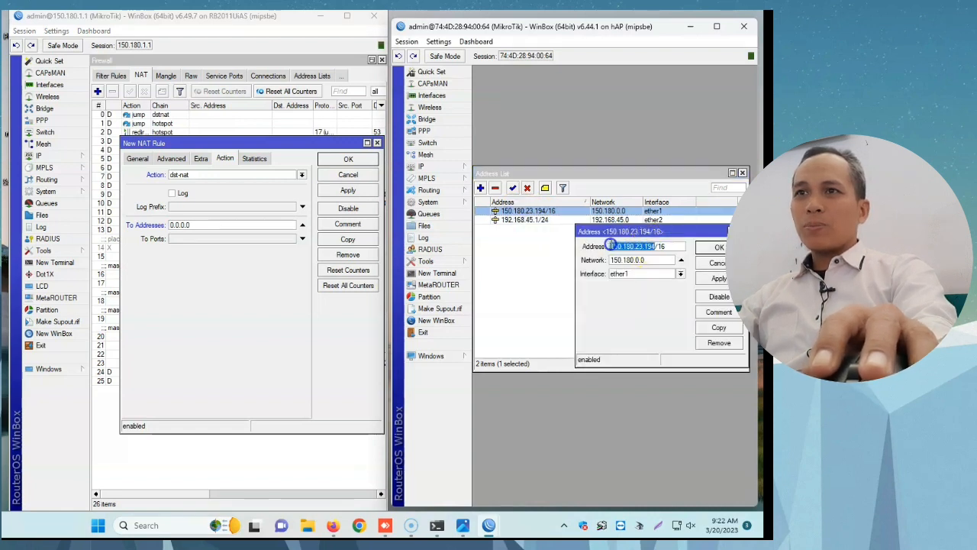
pyautogui.rightClick(620, 245)
pyautogui.click(648, 267)
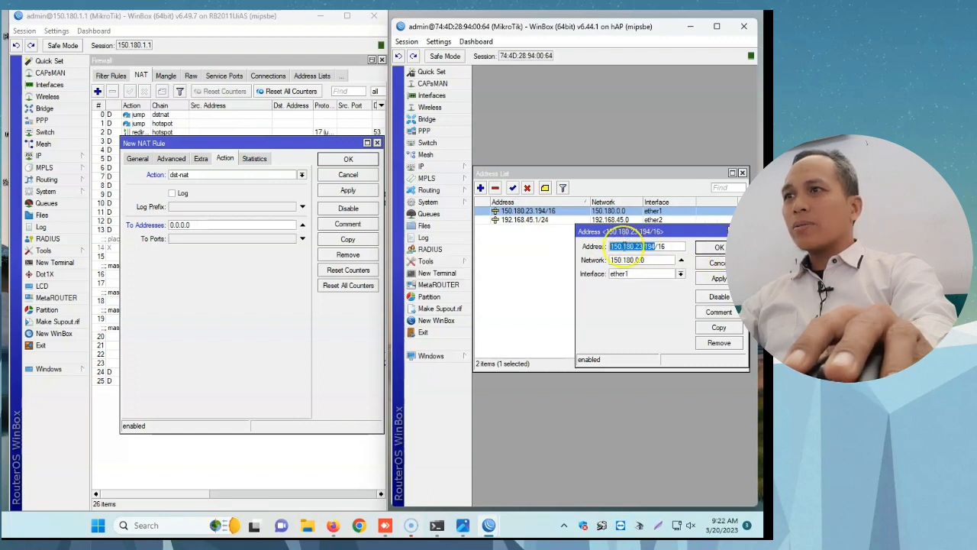
pyautogui.click(713, 247)
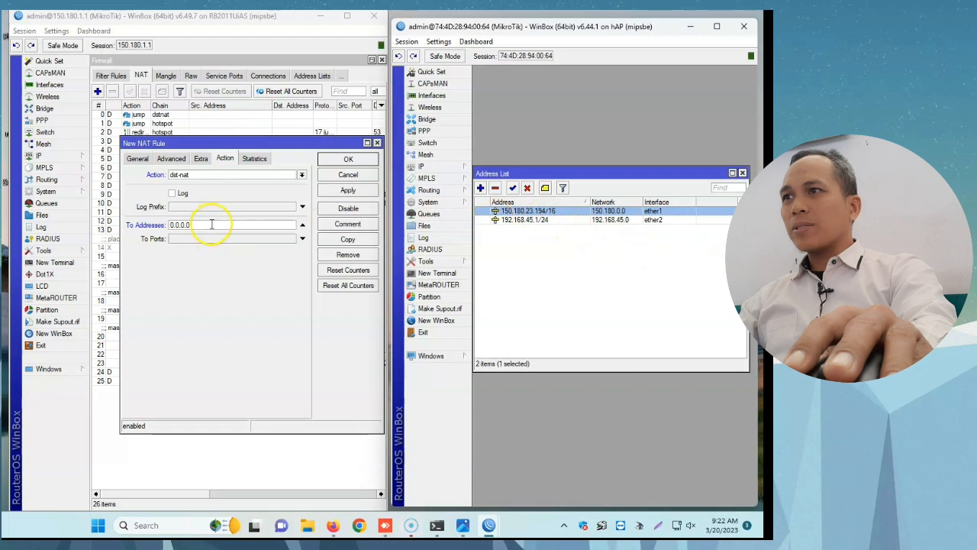
# Step: Set the NAT rule's To Addresses to 150.180.23.194 and To Ports to 80
pyautogui.click(160, 224)
pyautogui.hotkey('ctrl', 'v')
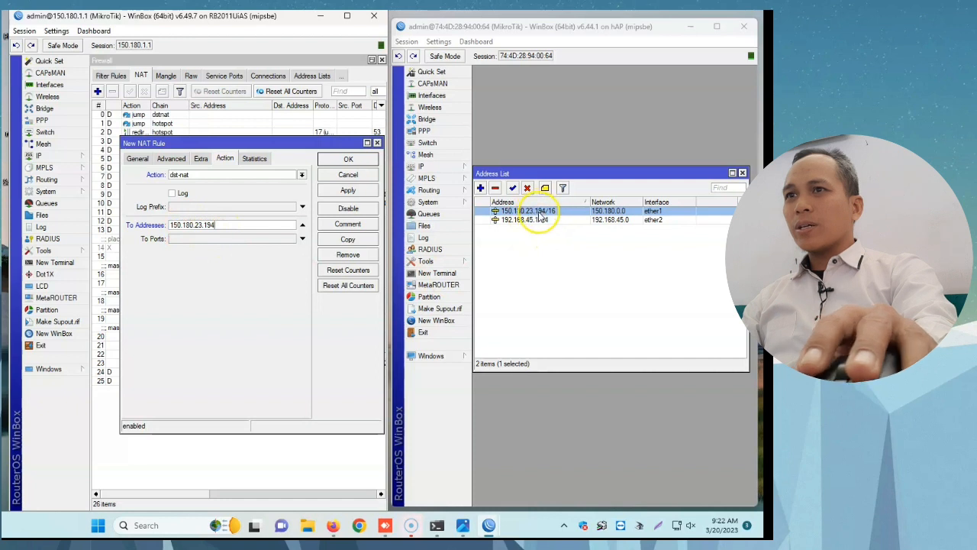
pyautogui.click(227, 241)
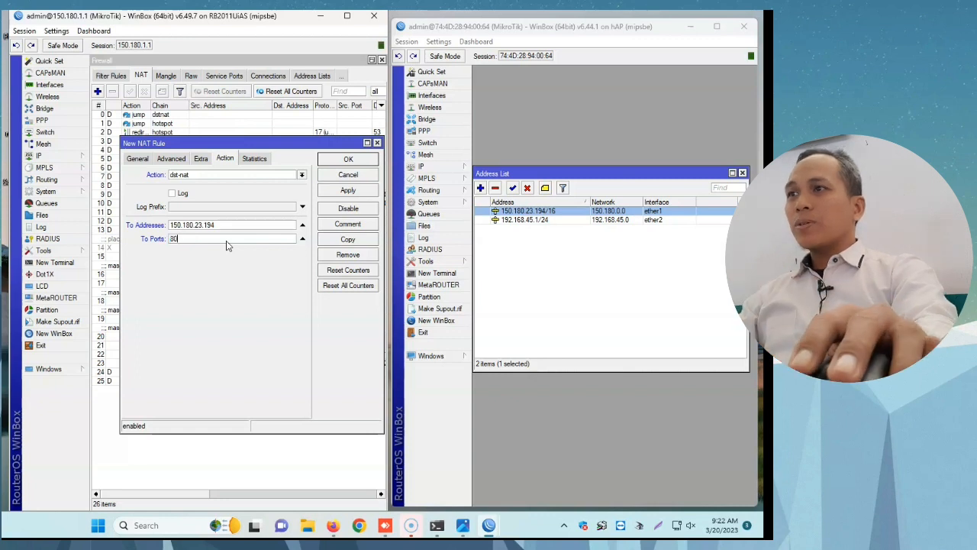
# Step: Review the NAT rule's destination port and To Ports values, and apply and save the rule
pyautogui.click(135, 159)
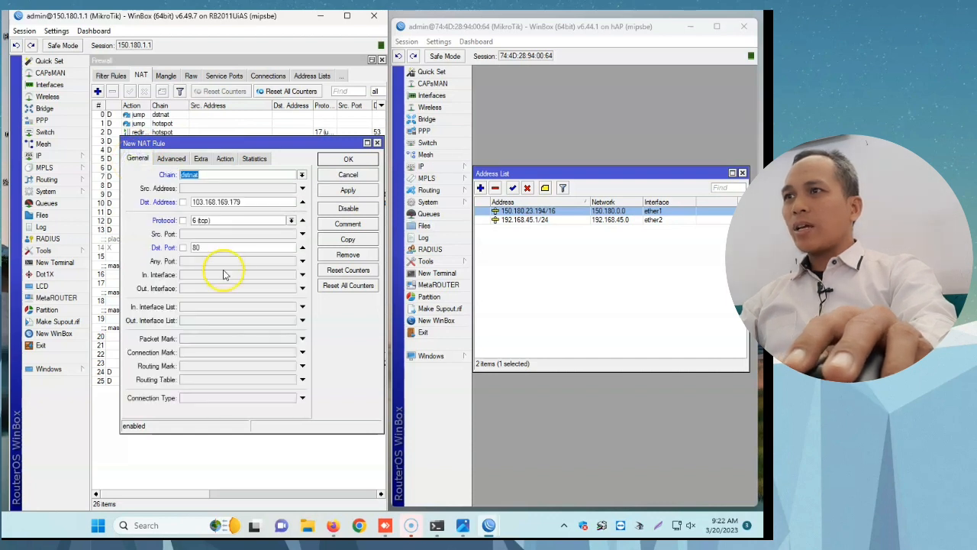
pyautogui.click(206, 247)
pyautogui.click(225, 158)
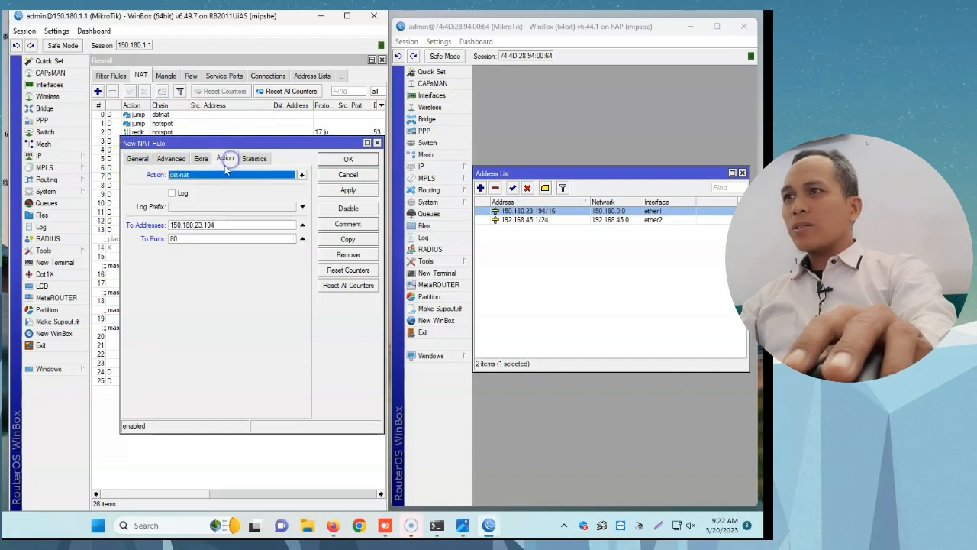
pyautogui.click(184, 238)
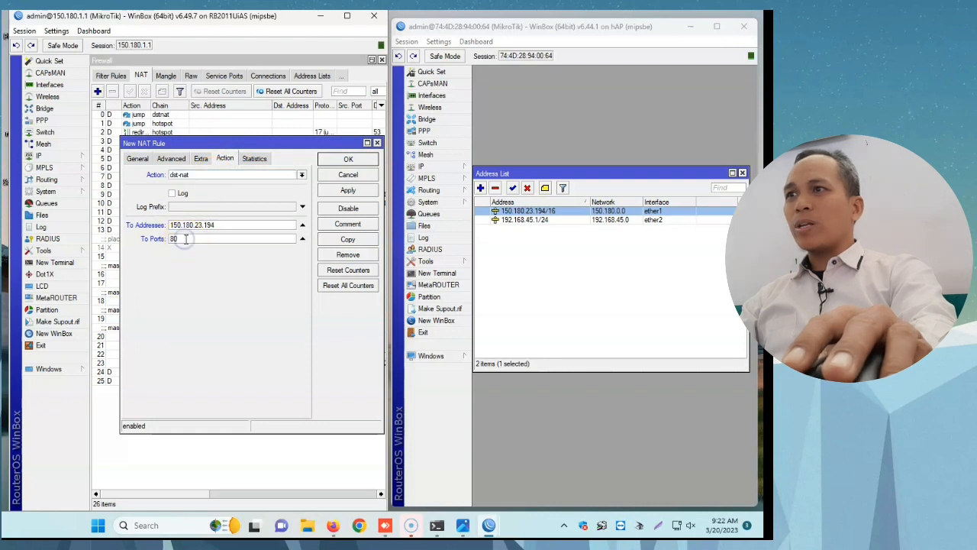
pyautogui.click(195, 239)
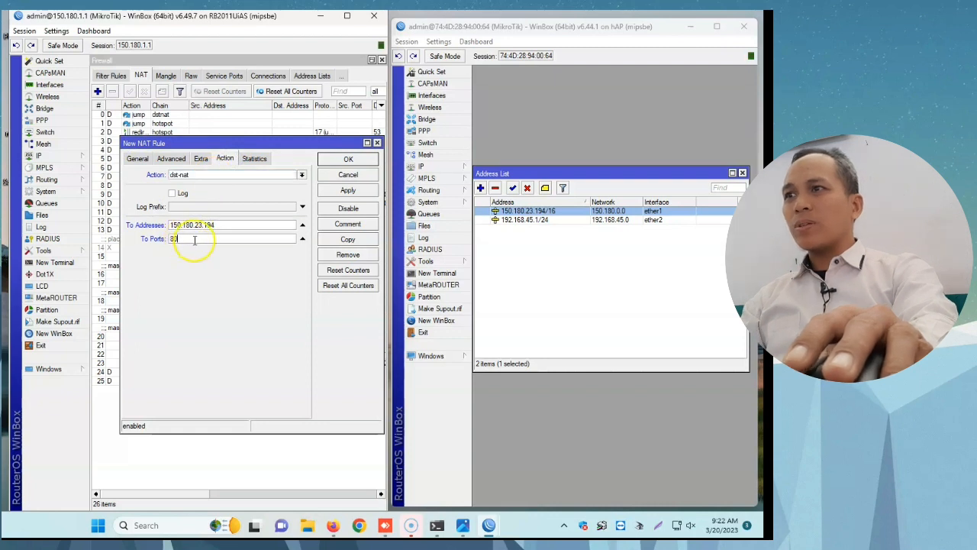
pyautogui.click(320, 197)
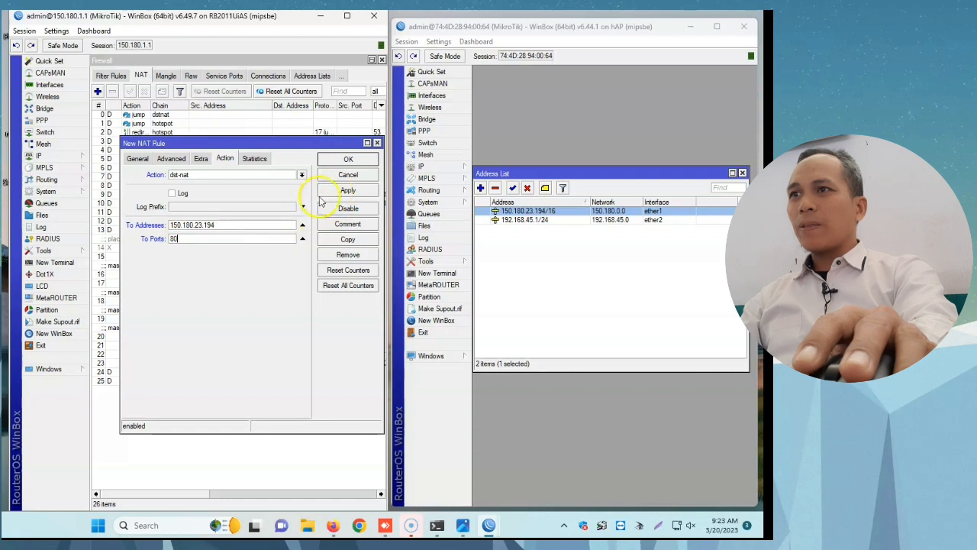
pyautogui.click(345, 190)
pyautogui.click(347, 161)
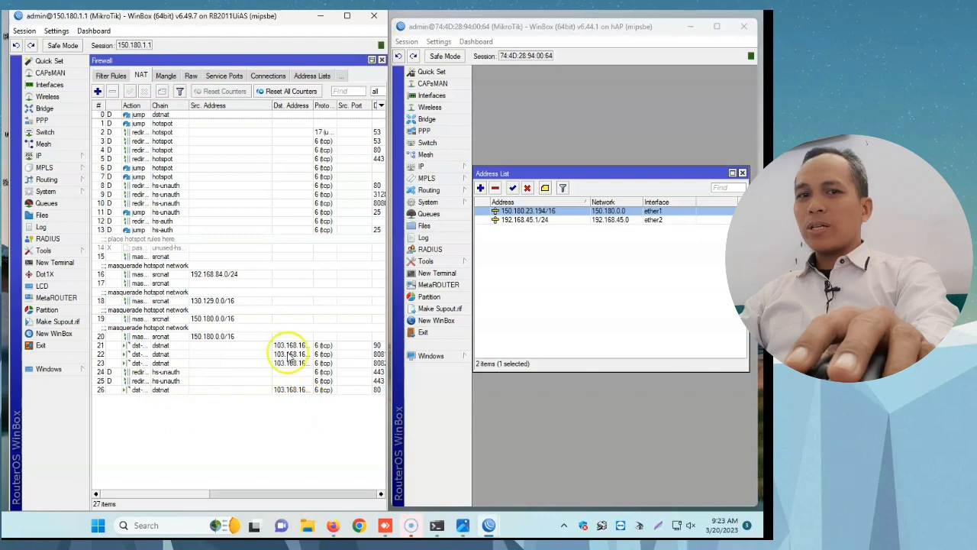
# Step: Open the IP service list on the 150.180.1.1 router to check its service ports
pyautogui.click(583, 265)
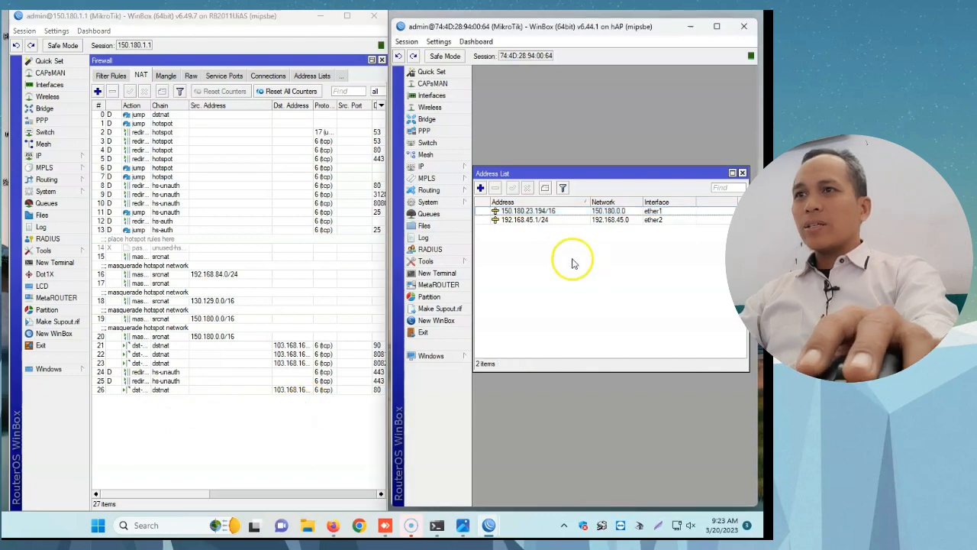
pyautogui.click(61, 156)
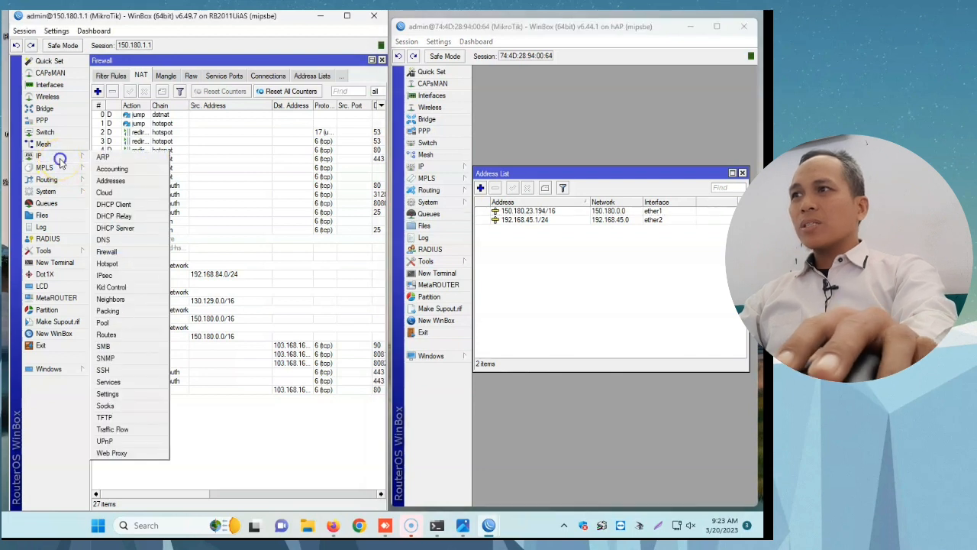
pyautogui.click(127, 382)
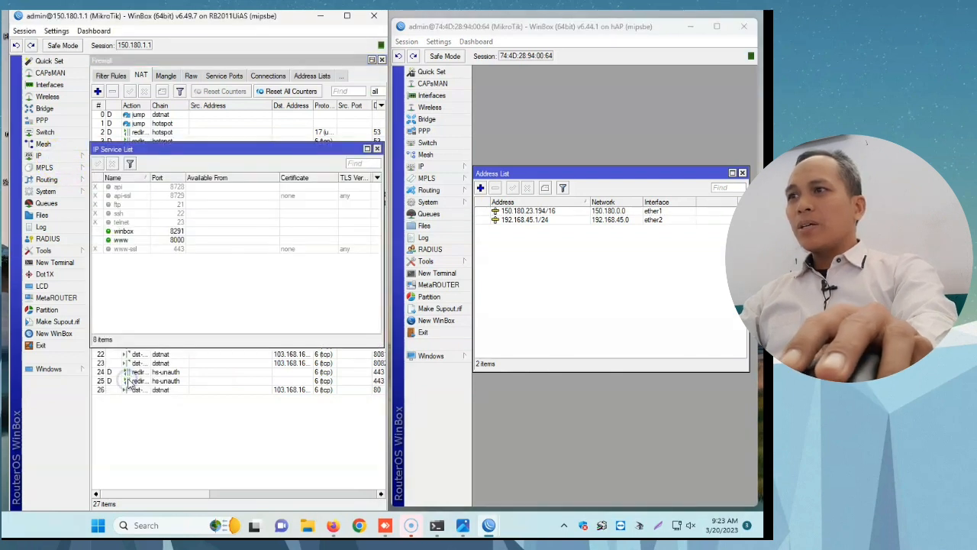
# Step: Disable the www service on the 150.180.1.1 router and enable it again
pyautogui.click(136, 240)
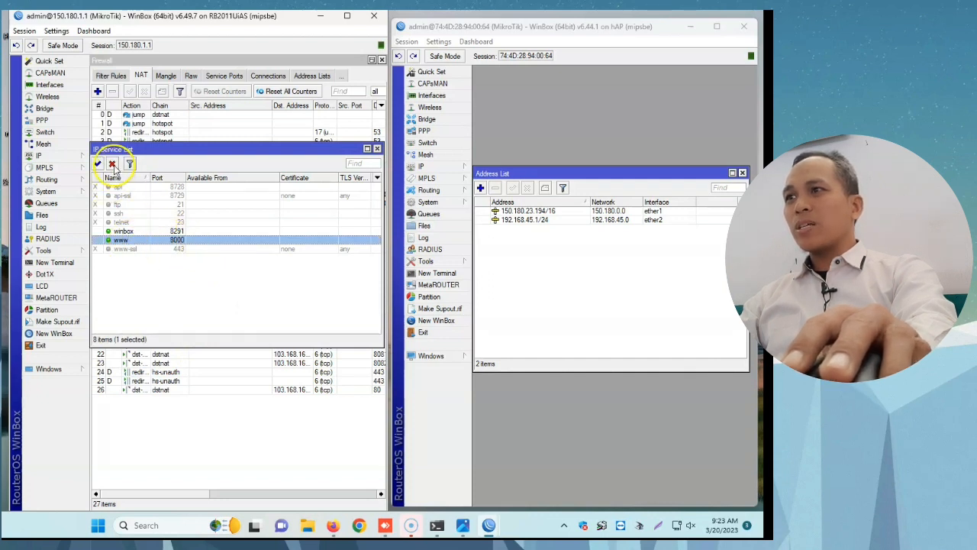
pyautogui.click(113, 165)
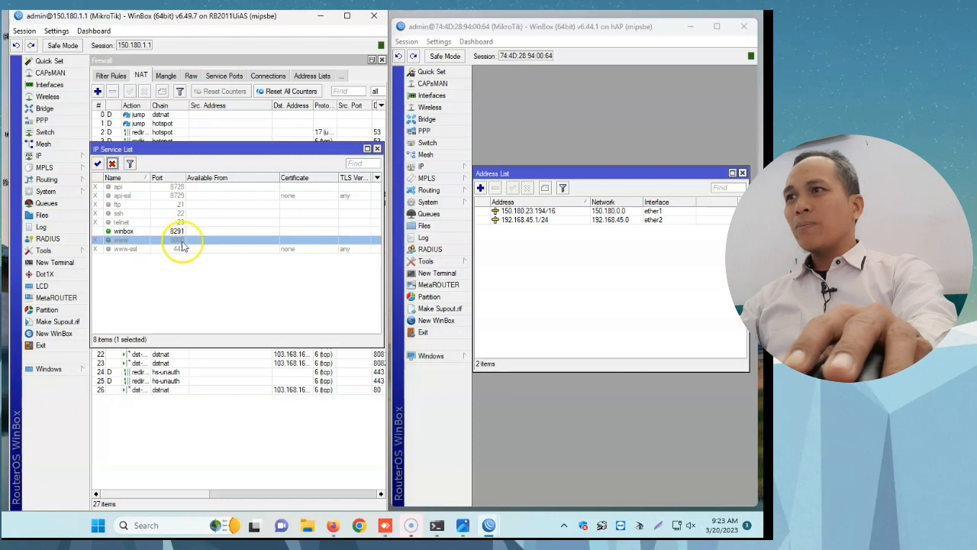
pyautogui.click(97, 163)
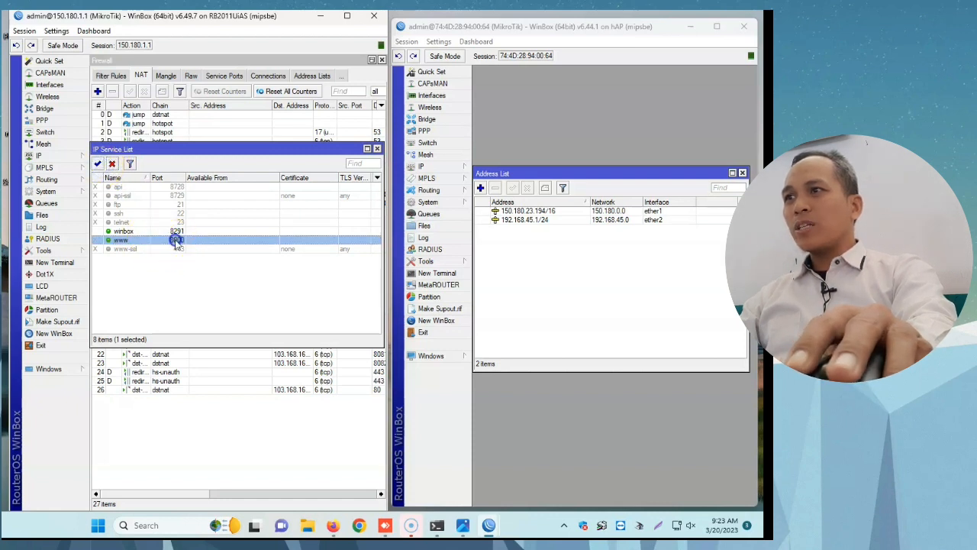
# Step: Review the www service's port setting on the 150.180.1.1 router and close the IP service list
pyautogui.doubleClick(173, 239)
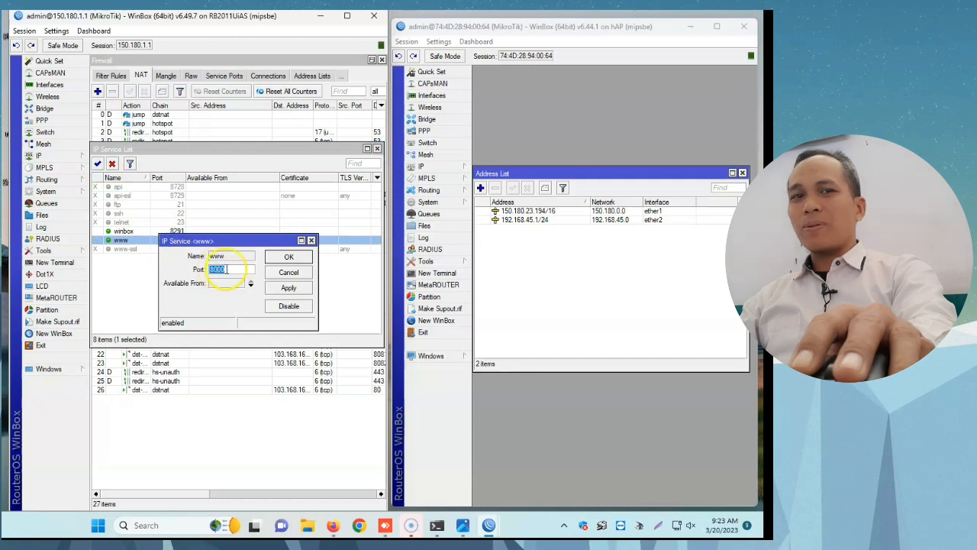
pyautogui.click(287, 257)
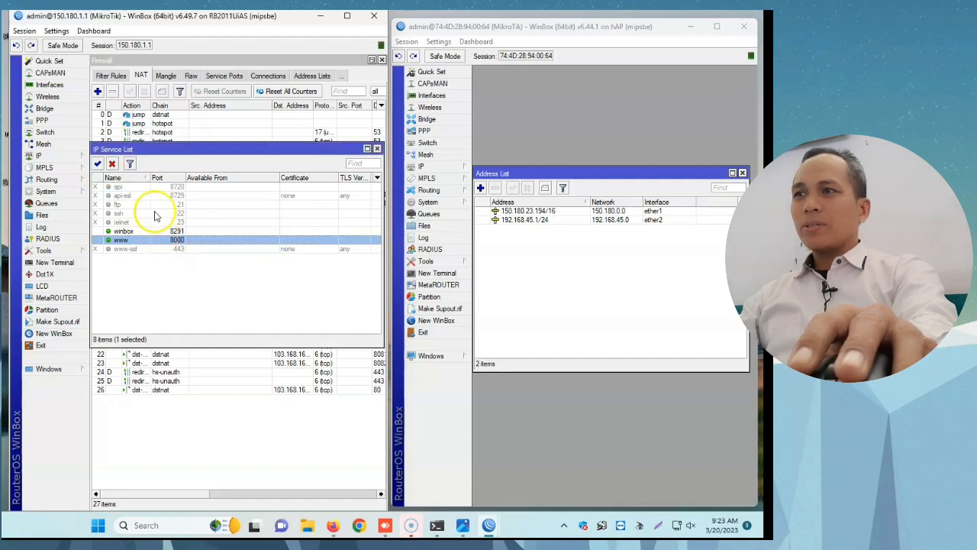
pyautogui.click(377, 149)
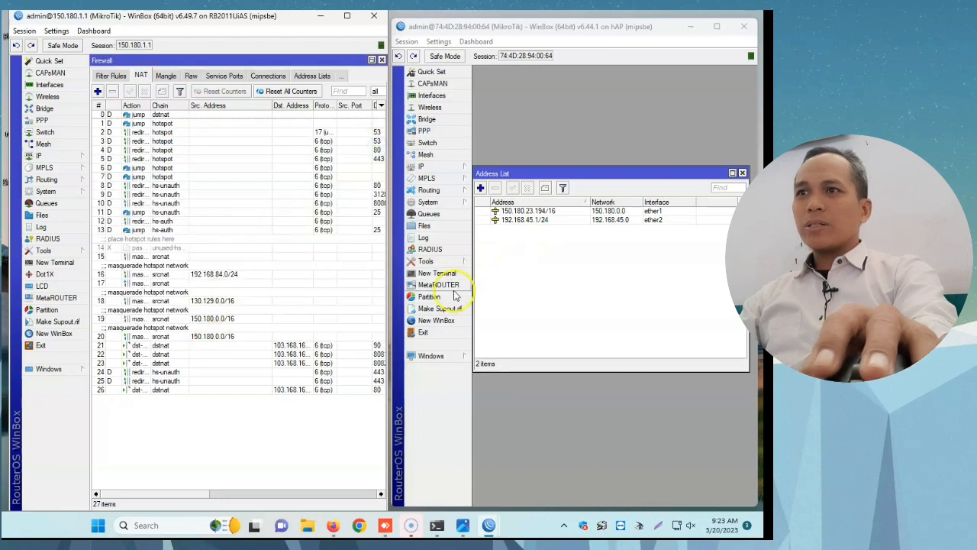
# Step: Set the www service port on the hAP router to 8090, apply it and close the IP service list
pyautogui.click(462, 169)
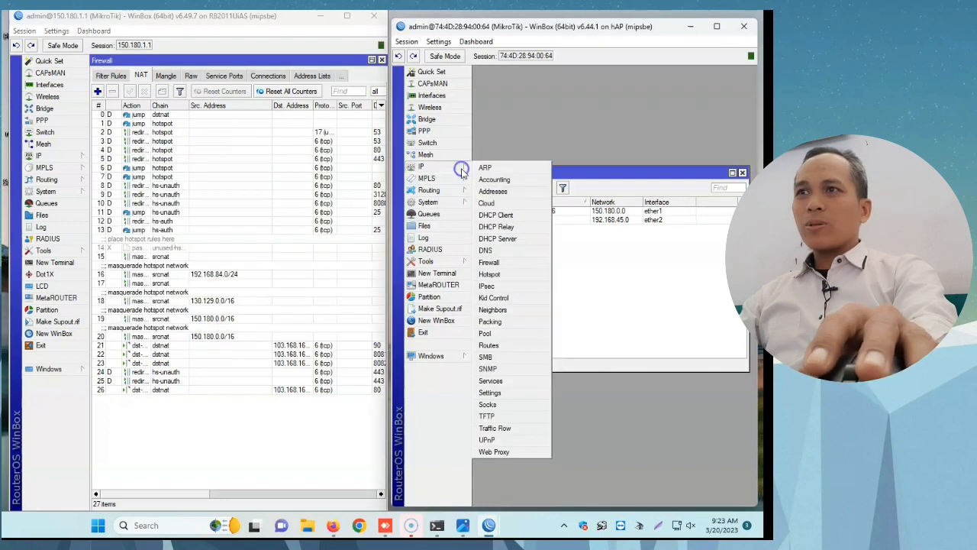
pyautogui.click(508, 380)
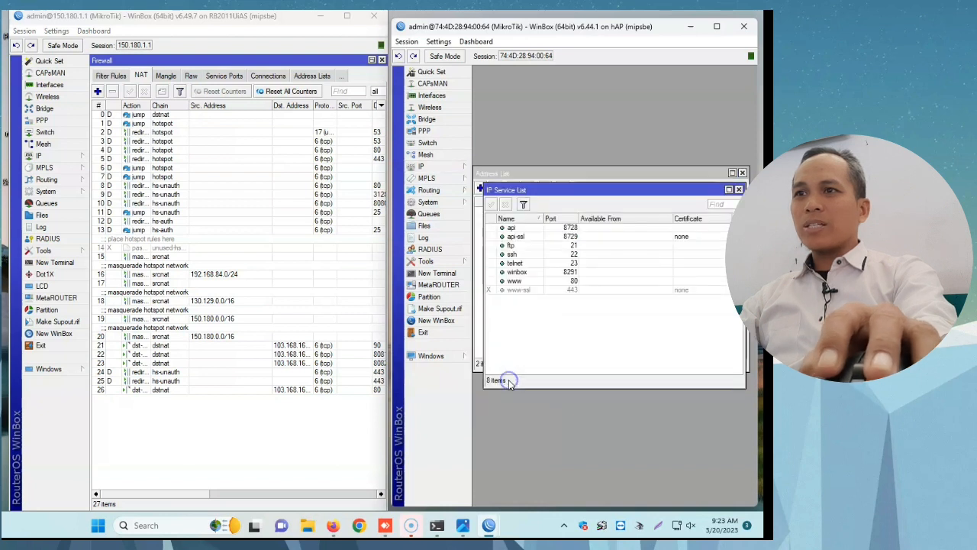
pyautogui.click(572, 280)
pyautogui.doubleClick(572, 282)
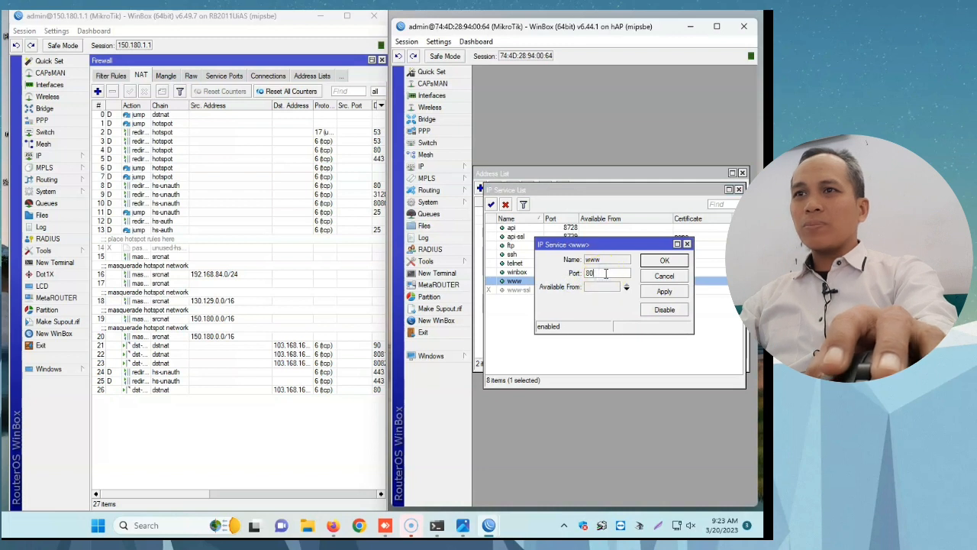
pyautogui.write('809')
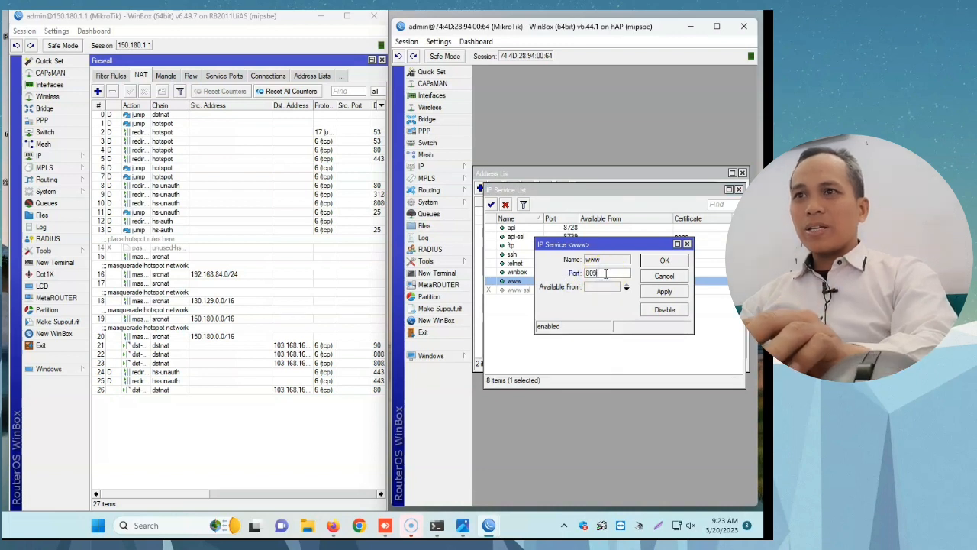
pyautogui.write('0')
pyautogui.click(663, 295)
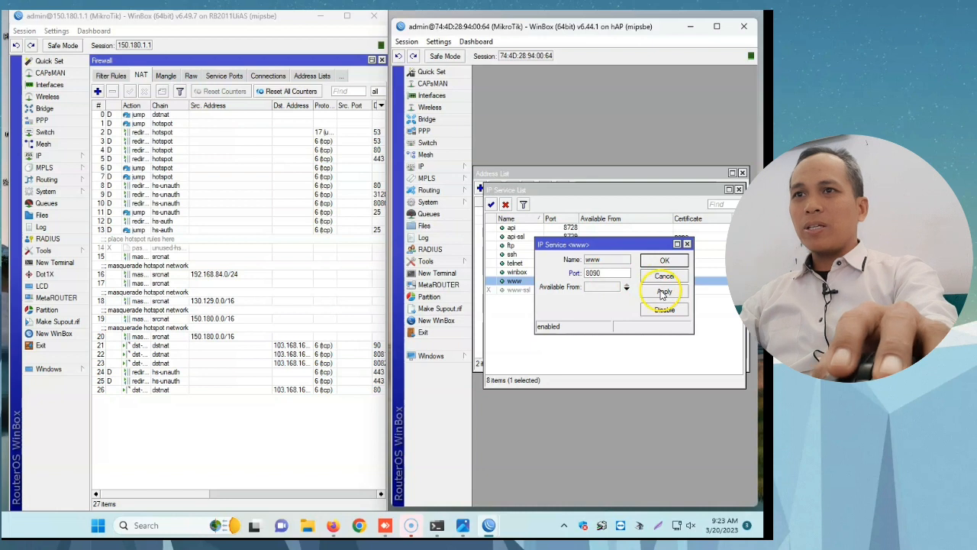
pyautogui.click(662, 296)
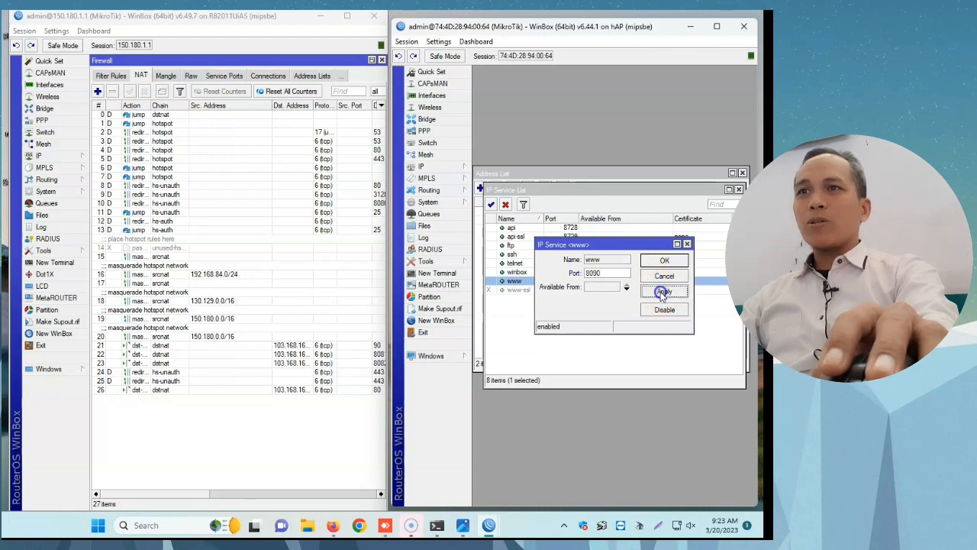
pyautogui.click(659, 260)
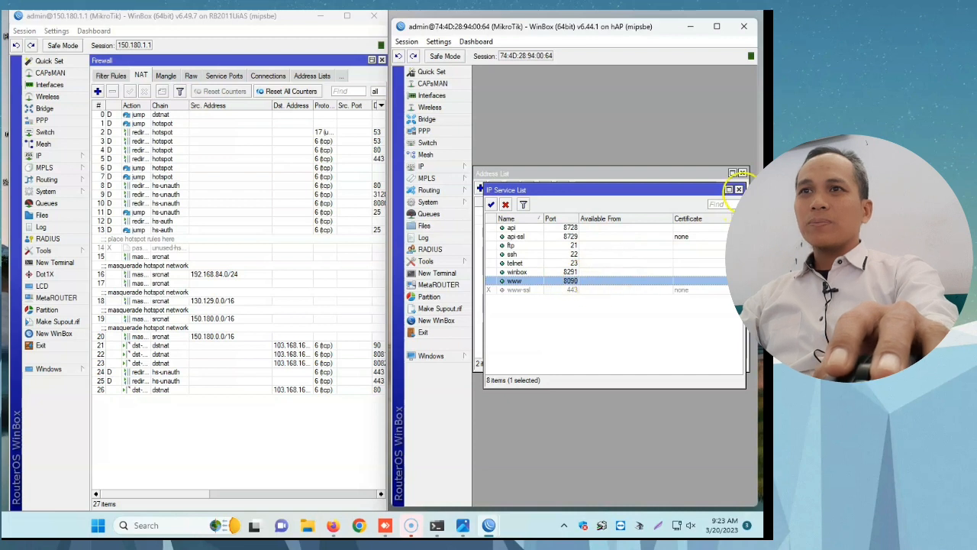
pyautogui.click(738, 189)
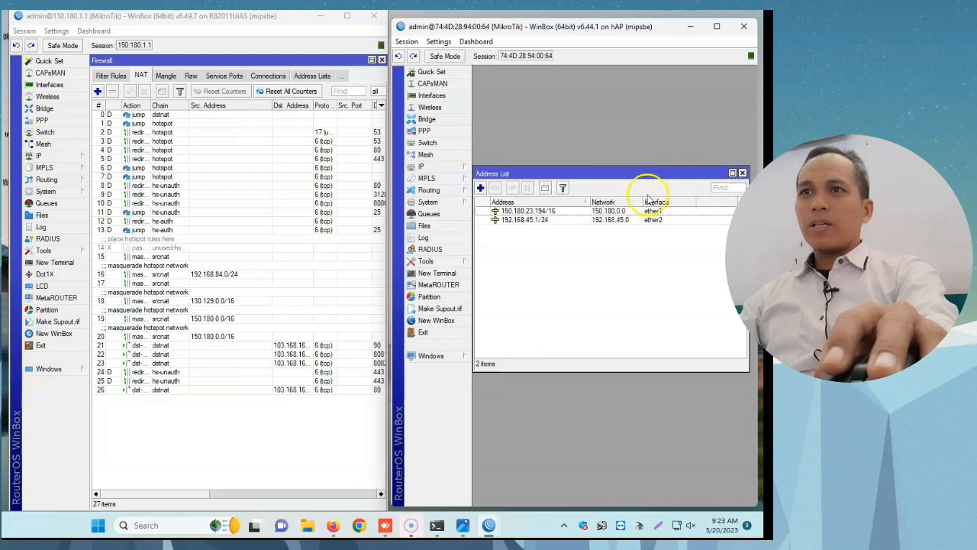
pyautogui.click(509, 220)
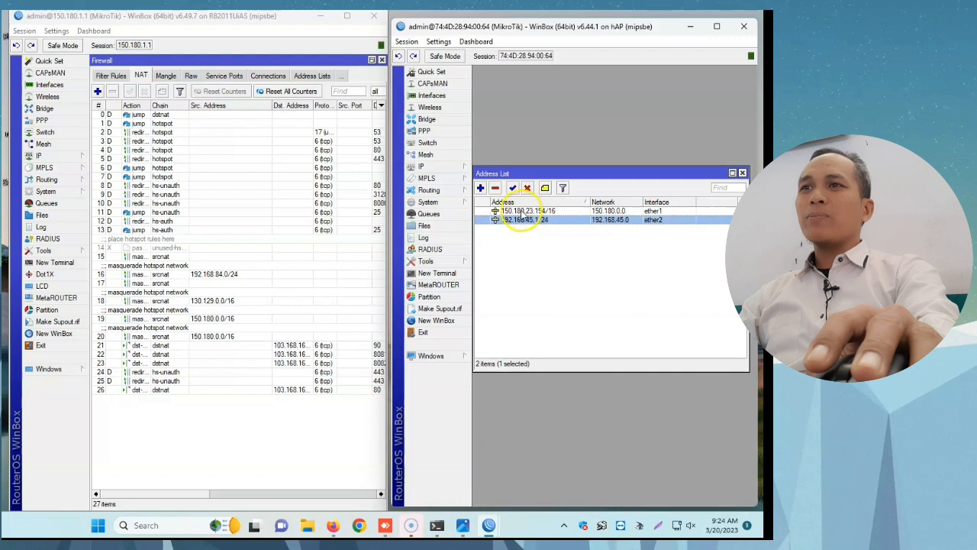
pyautogui.click(522, 212)
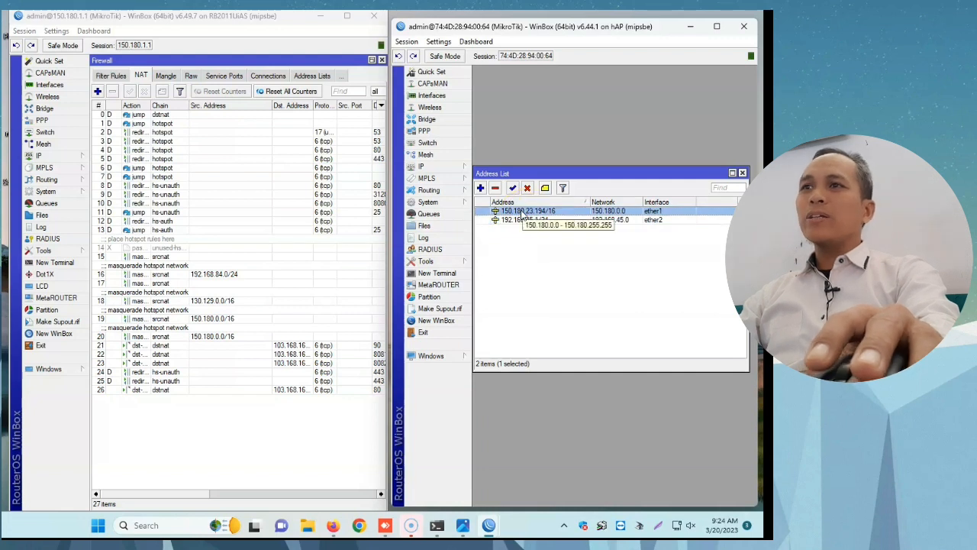
pyautogui.doubleClick(522, 212)
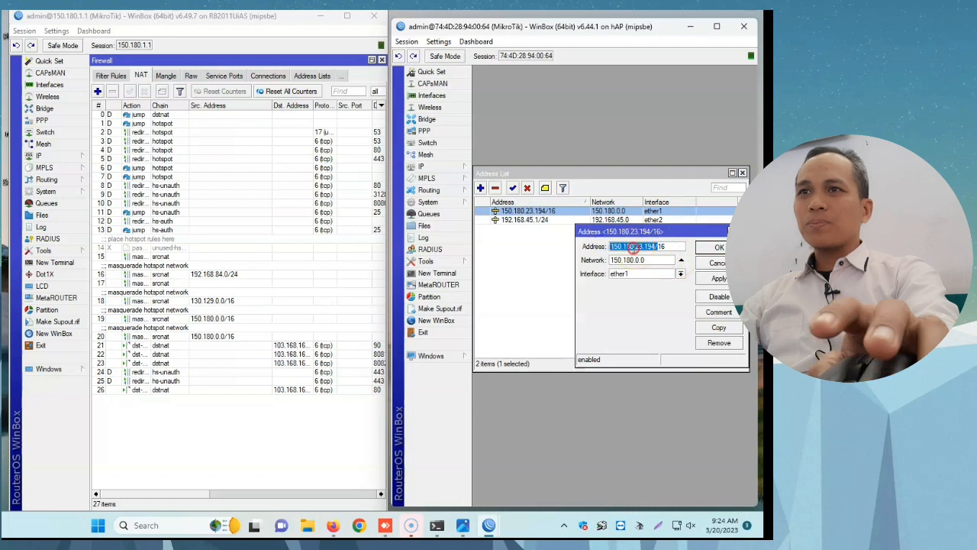
pyautogui.rightClick(633, 248)
pyautogui.click(663, 271)
pyautogui.write('16')
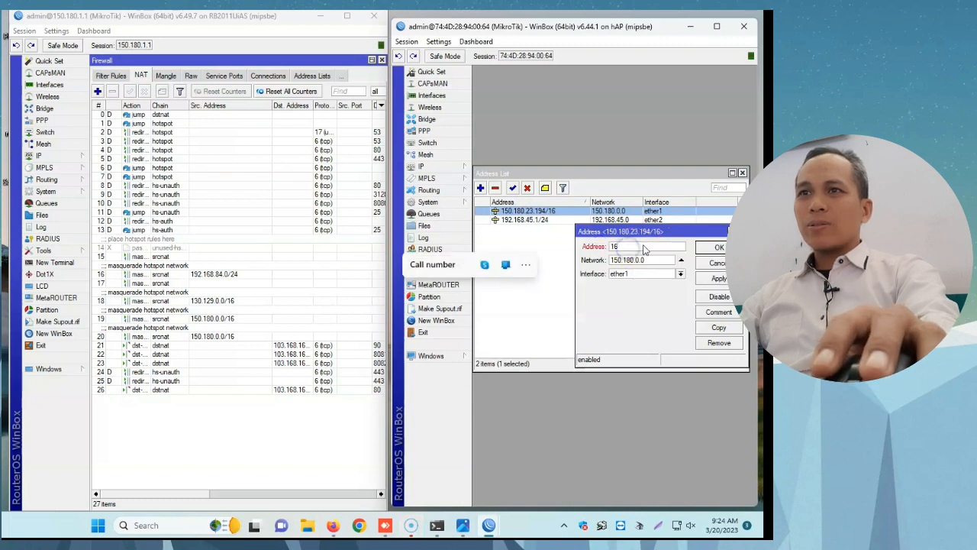
pyautogui.click(711, 264)
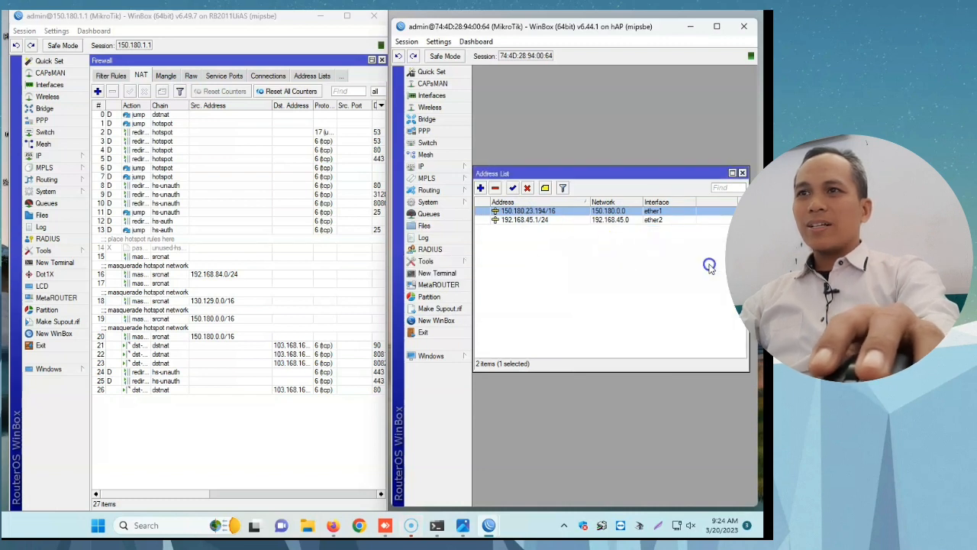
# Step: Copy the IP 150.180.23.194 without its prefix from the hAP router's ether1 address entry and close the entry
pyautogui.doubleClick(524, 214)
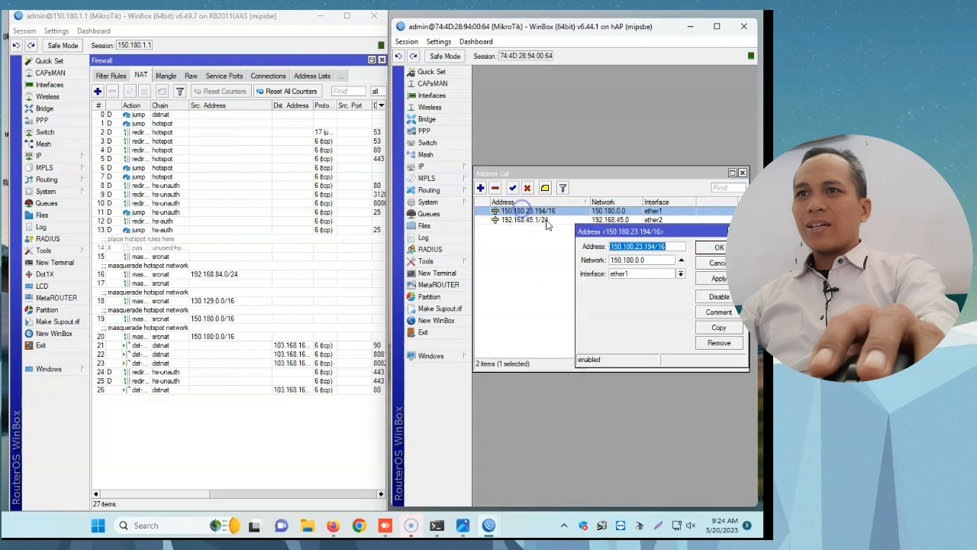
pyautogui.click(655, 246)
pyautogui.moveTo(650, 246); pyautogui.dragTo(595, 246)
pyautogui.rightClick(646, 246)
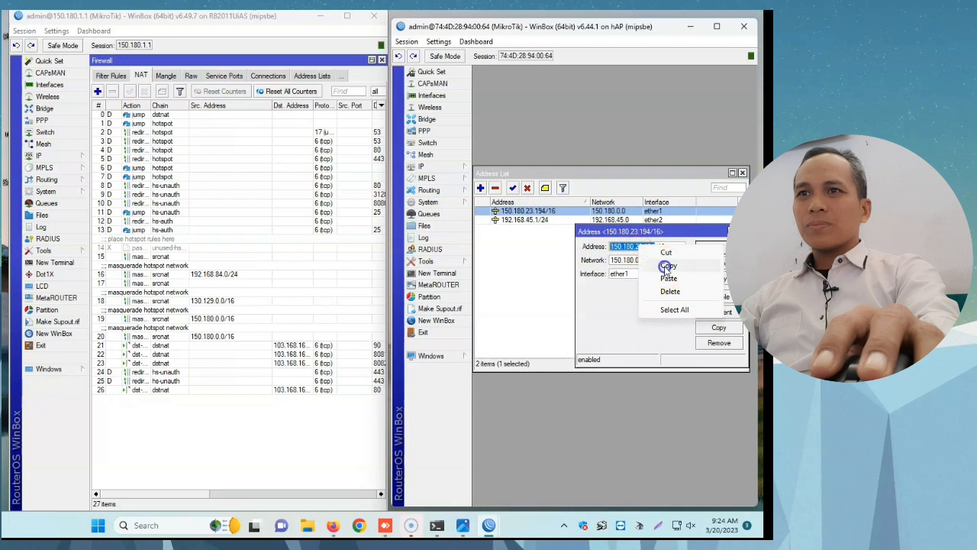
pyautogui.click(668, 265)
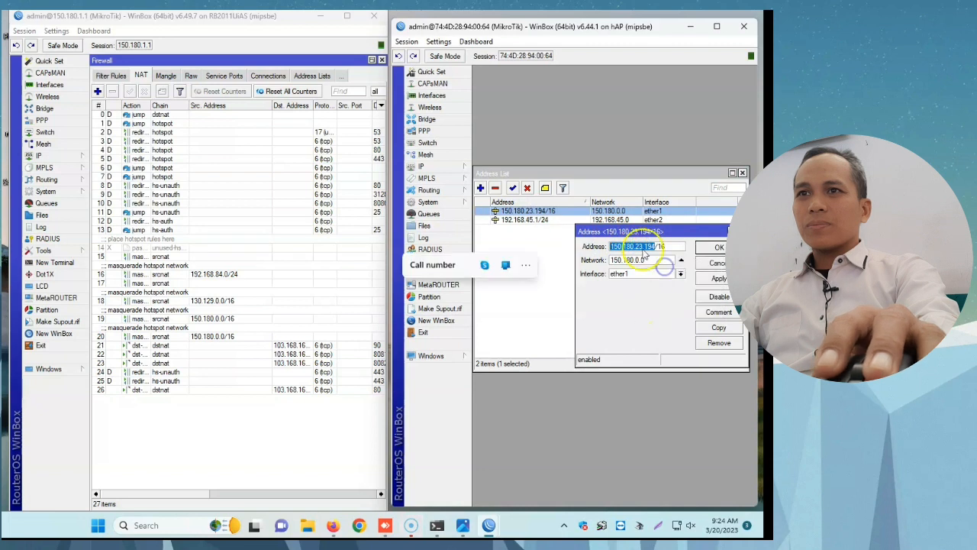
pyautogui.click(719, 248)
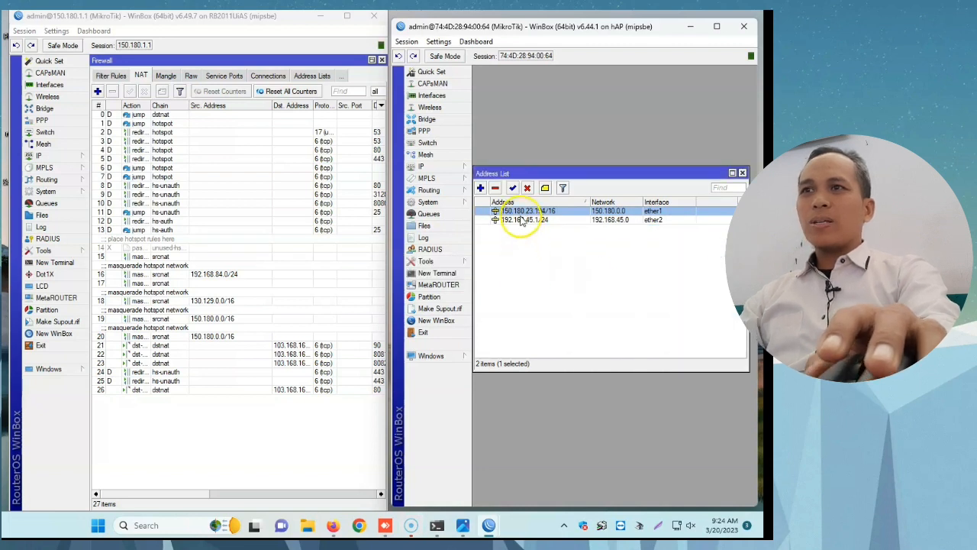
# Step: Add a firewall NAT rule on the hAP router with chain dstnat and destination address 150.180.23.194
pyautogui.click(450, 168)
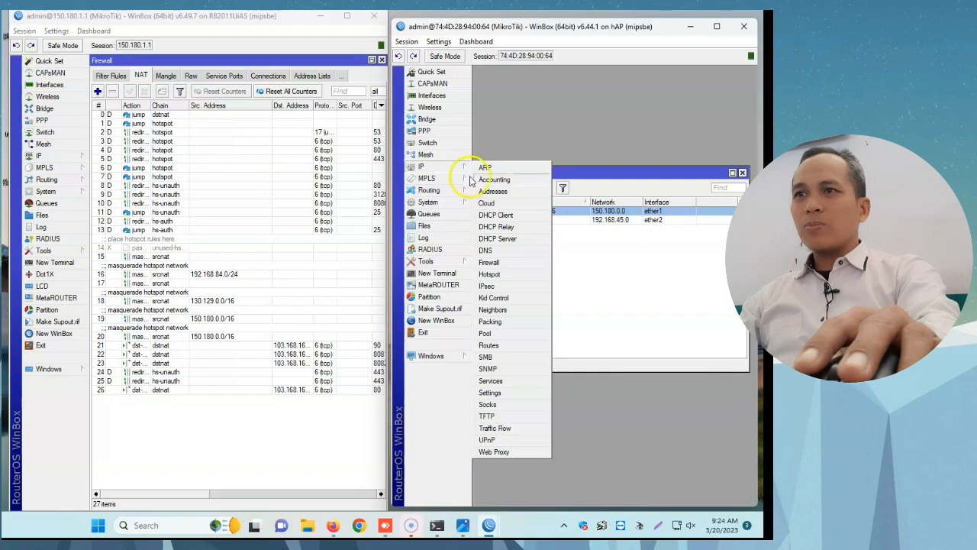
pyautogui.click(516, 264)
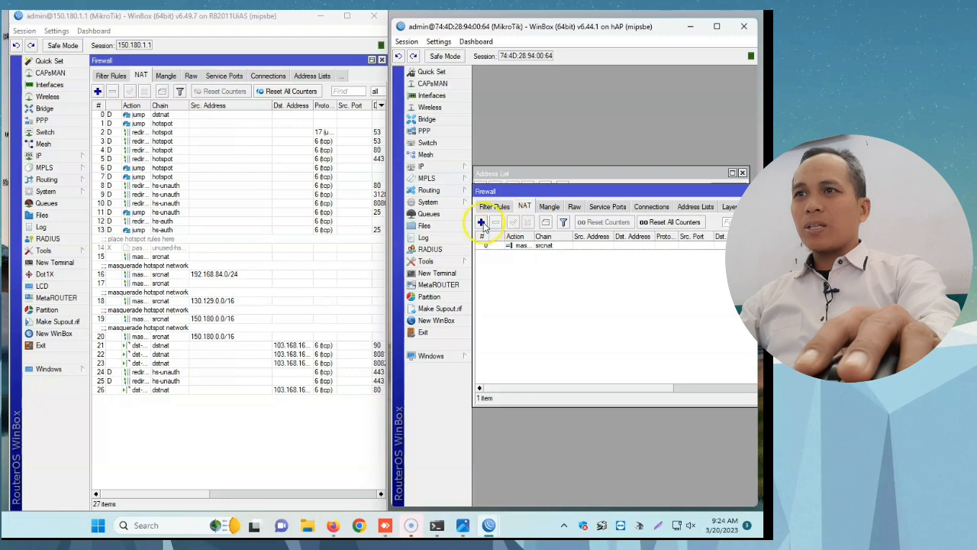
pyautogui.click(482, 222)
pyautogui.click(489, 161)
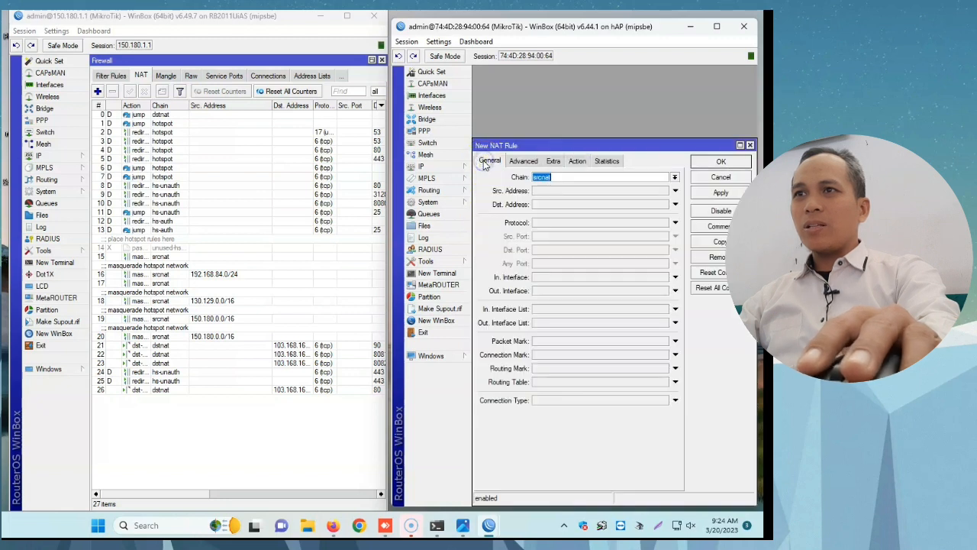
pyautogui.click(674, 177)
pyautogui.click(615, 187)
pyautogui.click(563, 205)
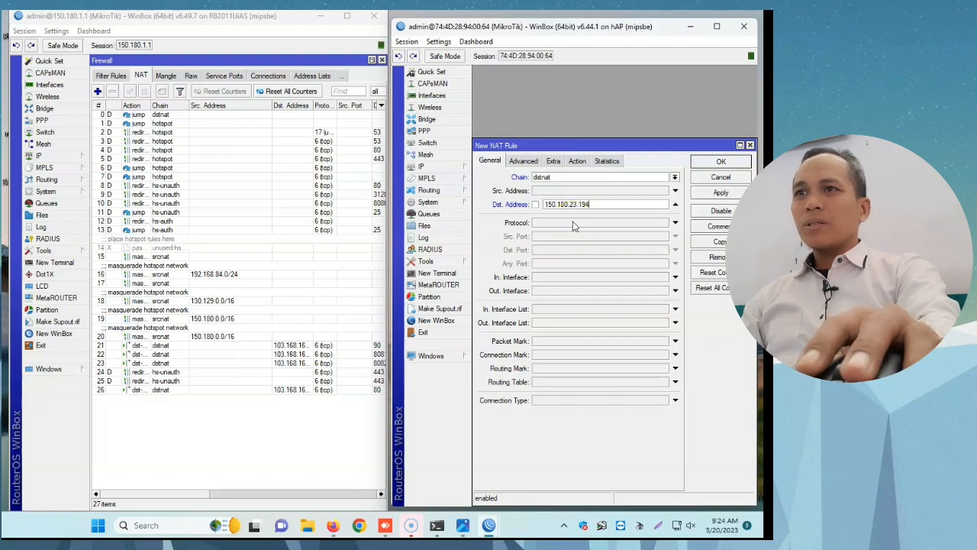
pyautogui.click(576, 212)
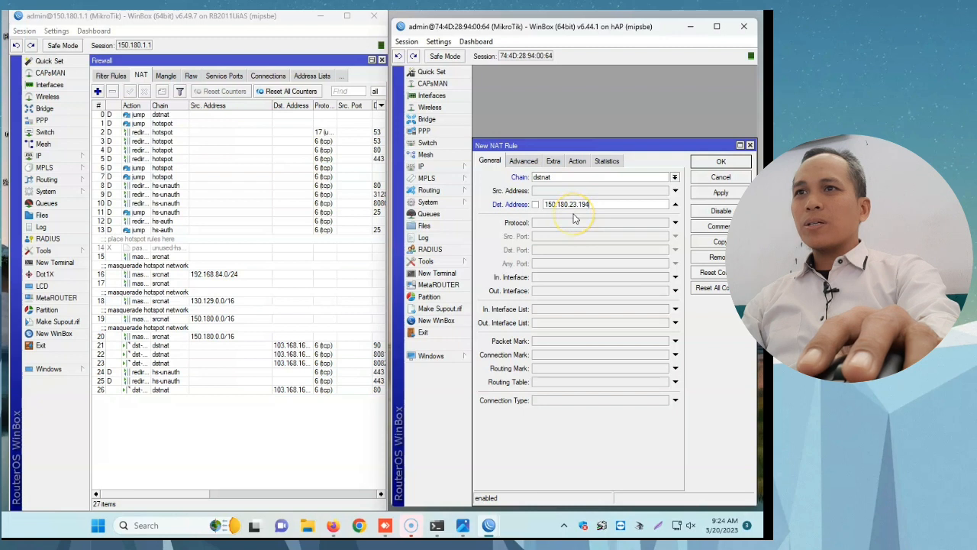
# Step: Set the new NAT rule's protocol to 6 (tcp) and its destination port to 80
pyautogui.click(561, 225)
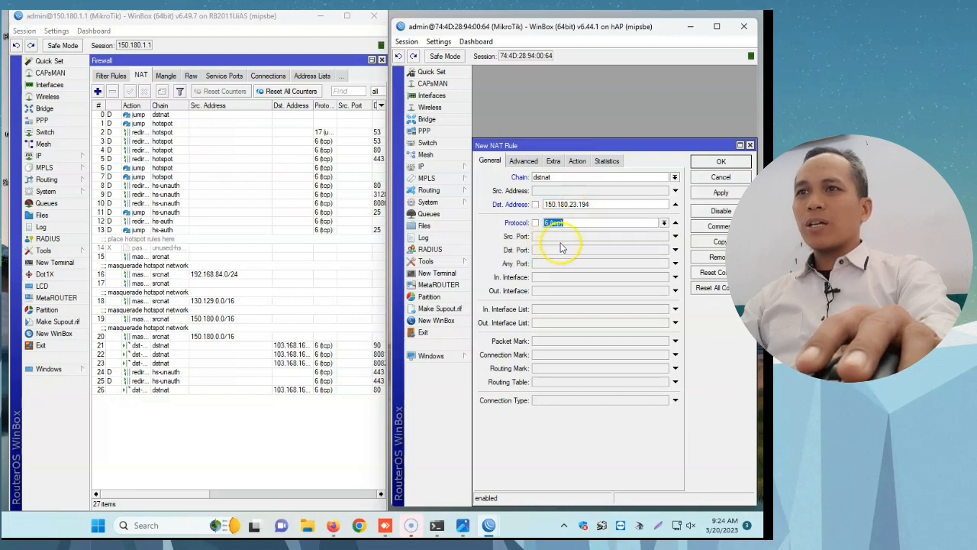
pyautogui.click(560, 252)
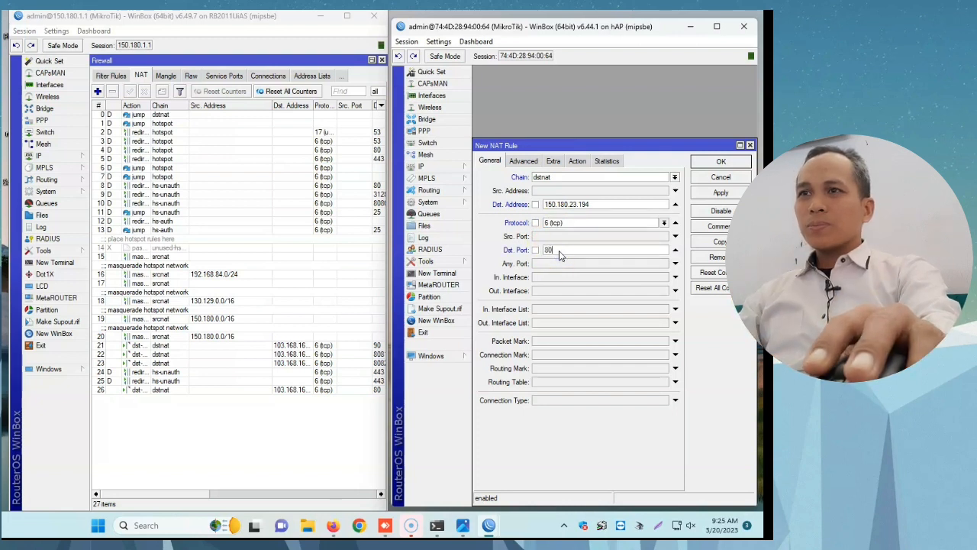
pyautogui.click(544, 281)
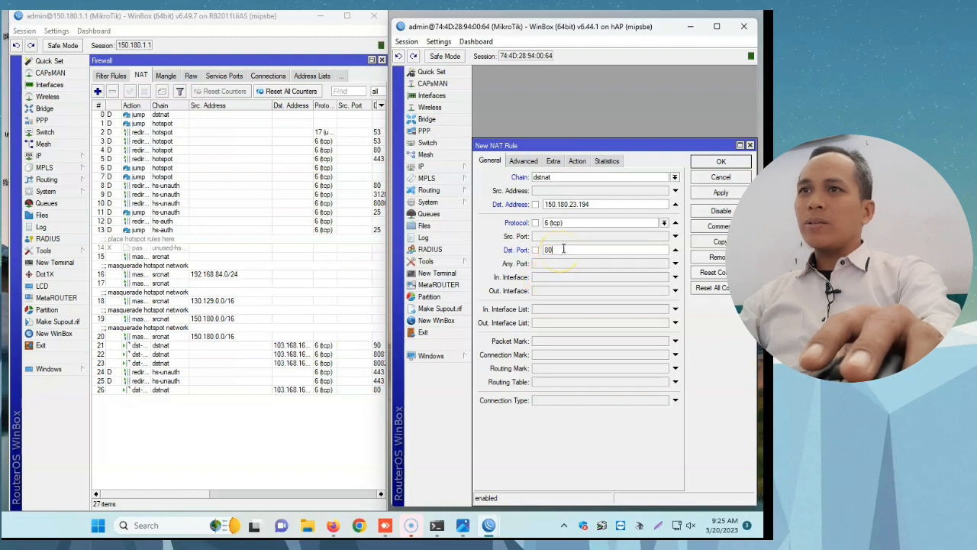
# Step: Set the new NAT rule's action to dst-nat
pyautogui.click(577, 161)
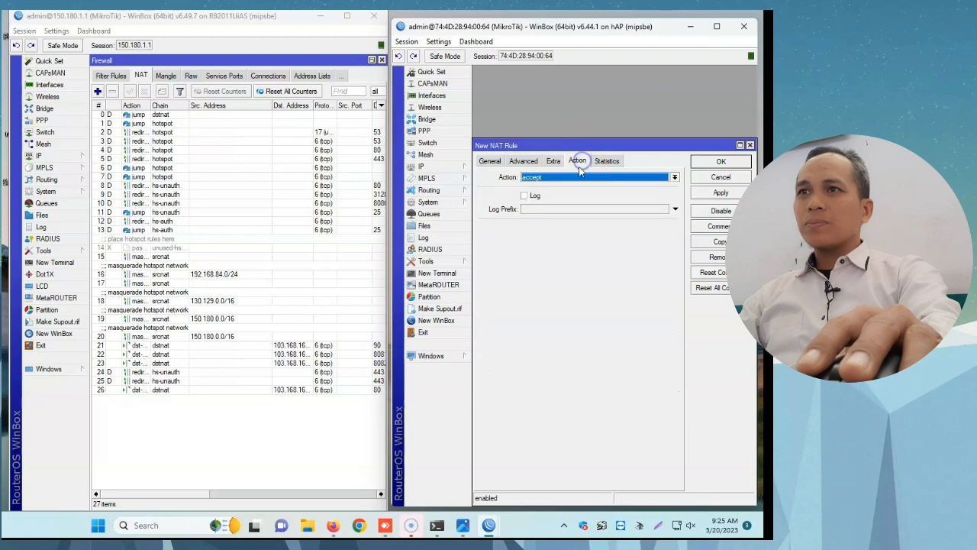
pyautogui.click(575, 177)
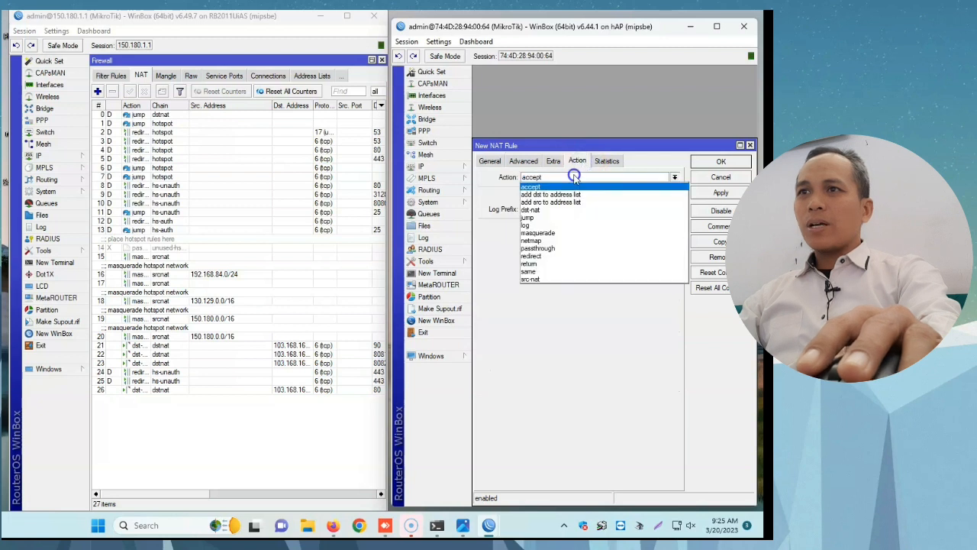
pyautogui.click(558, 233)
pyautogui.click(563, 178)
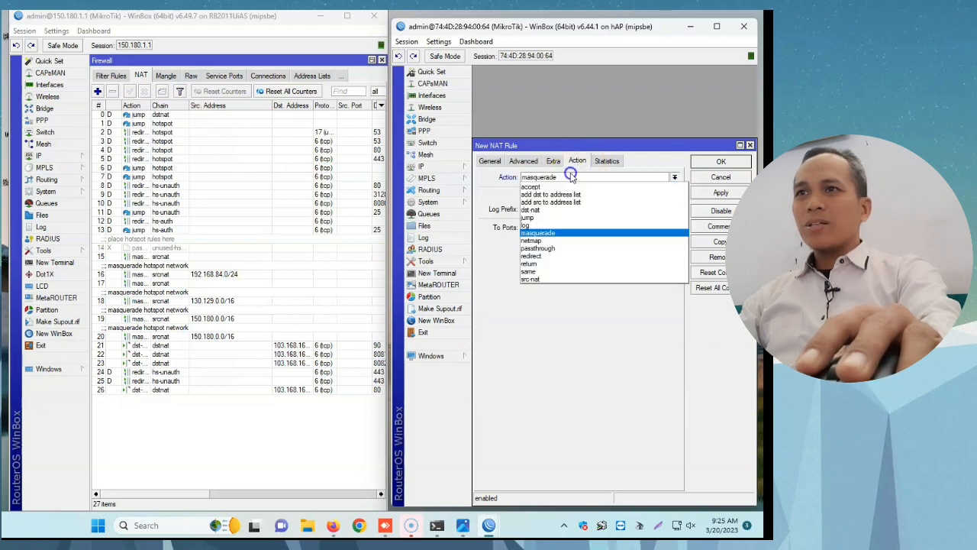
pyautogui.click(543, 208)
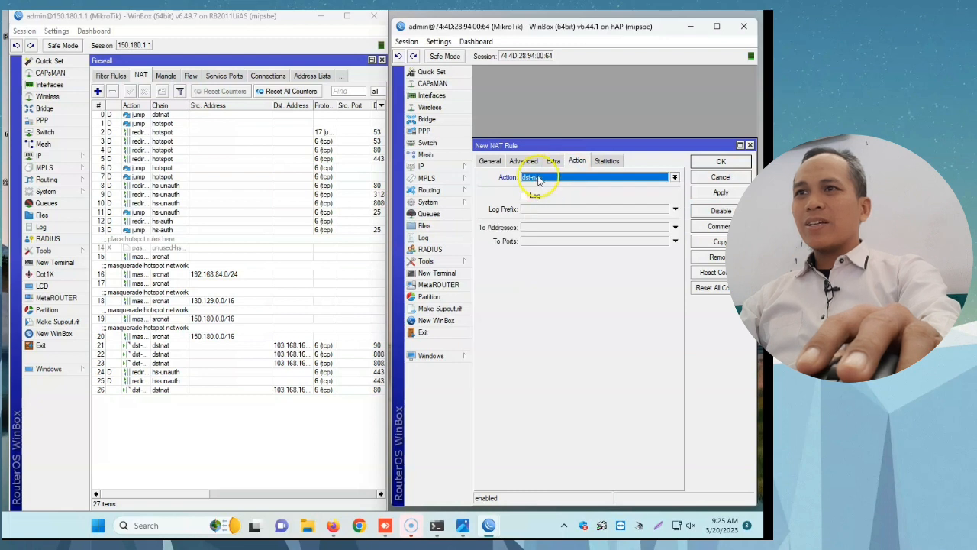
# Step: Copy the PC's Ethernet 2 IPv4 address from the Command Prompt ipconfig output and set it, 192.168.45.29, as the hAP NAT rule's to-address
pyautogui.click(547, 228)
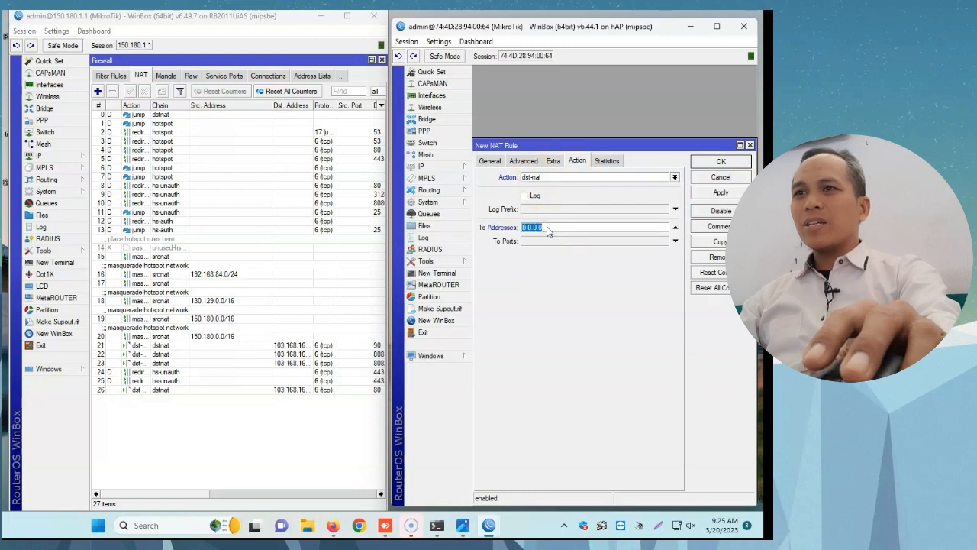
pyautogui.click(436, 525)
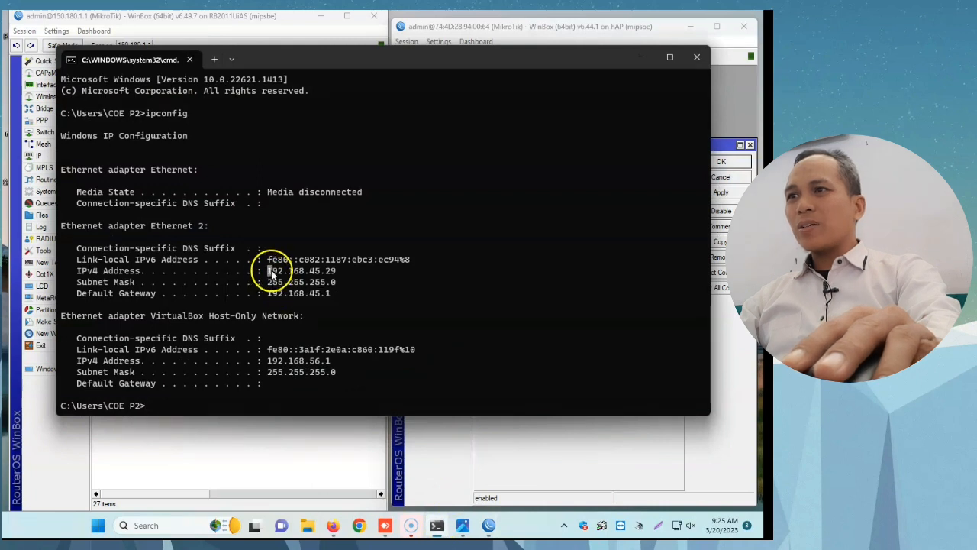
pyautogui.moveTo(268, 271); pyautogui.dragTo(336, 273)
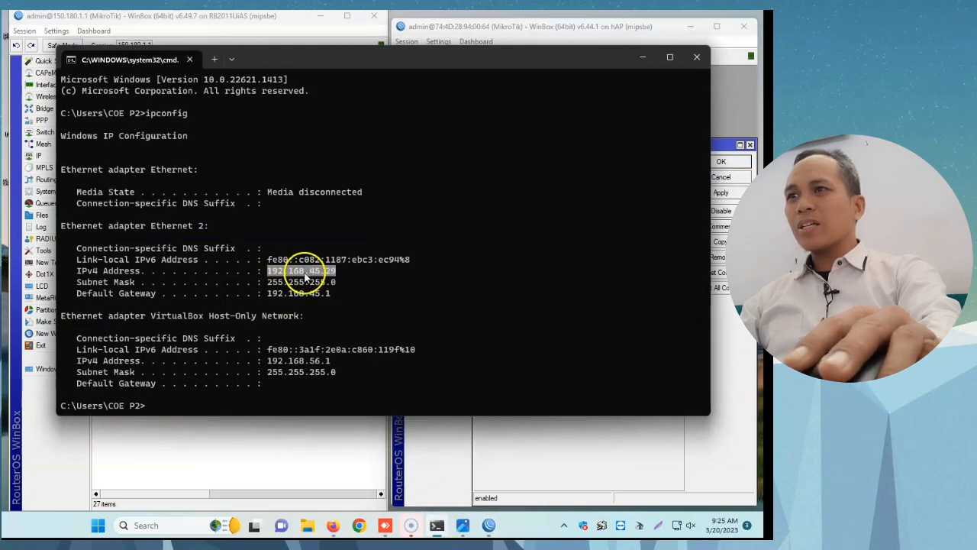
pyautogui.click(307, 275)
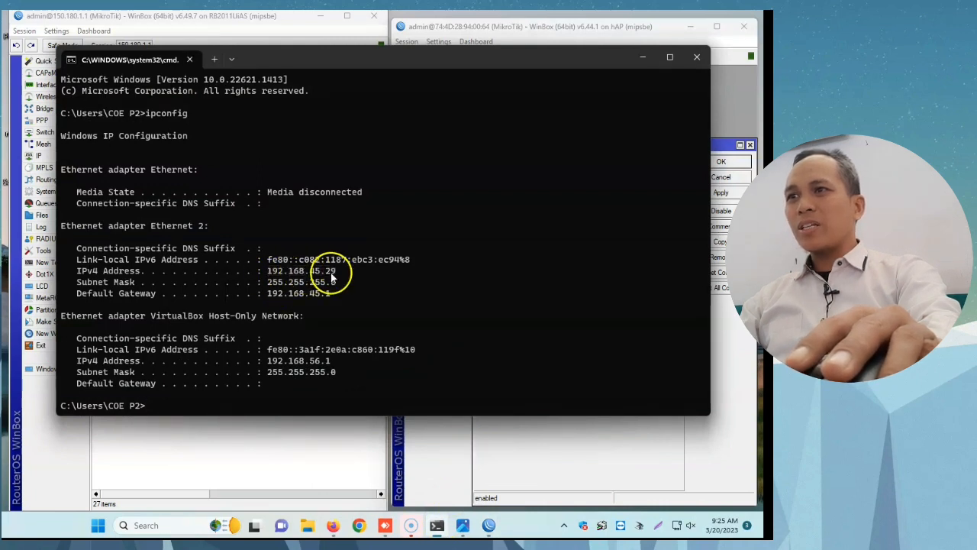
pyautogui.click(643, 62)
pyautogui.click(556, 227)
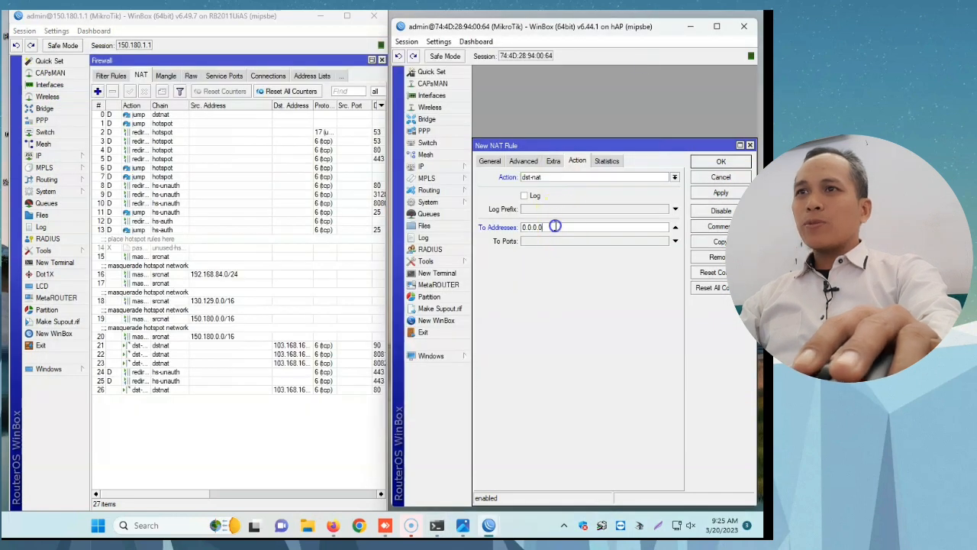
pyautogui.hotkey('ctrl', 'v')
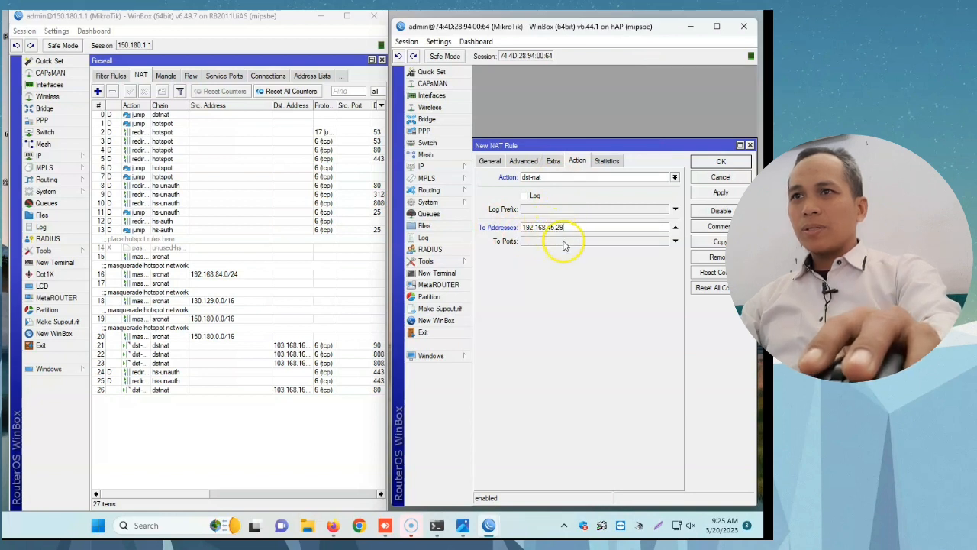
# Step: Set the hAP NAT rule's to-port to 80 and apply the rule
pyautogui.click(563, 242)
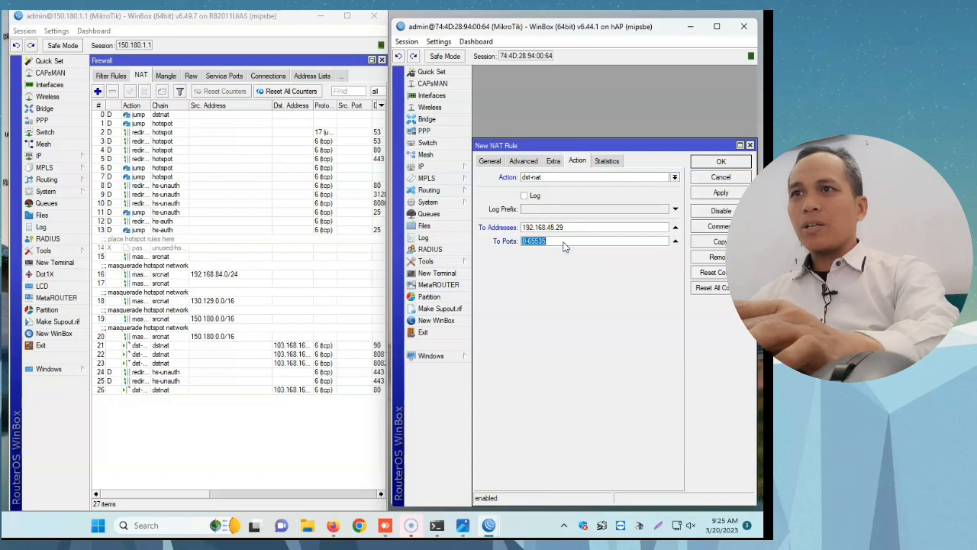
pyautogui.write('80')
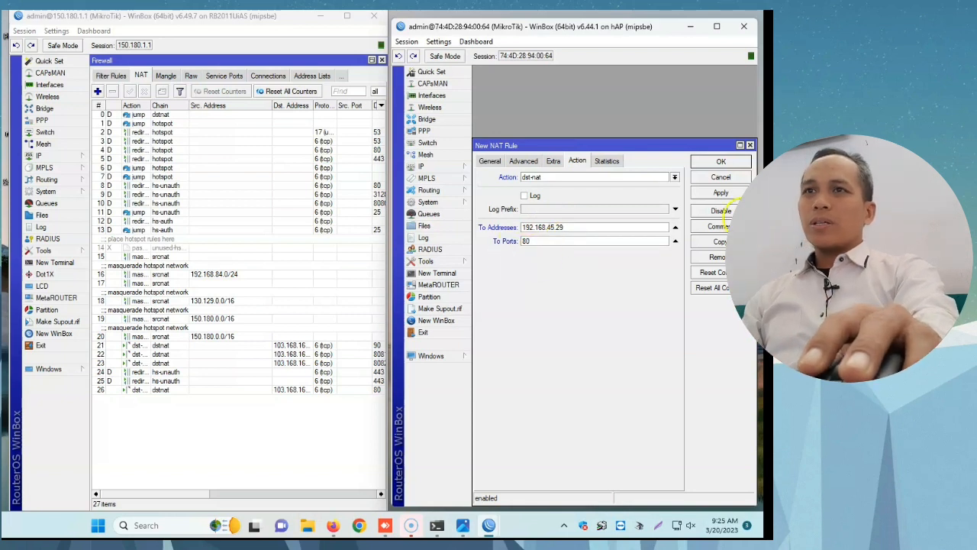
pyautogui.click(720, 194)
pyautogui.click(710, 164)
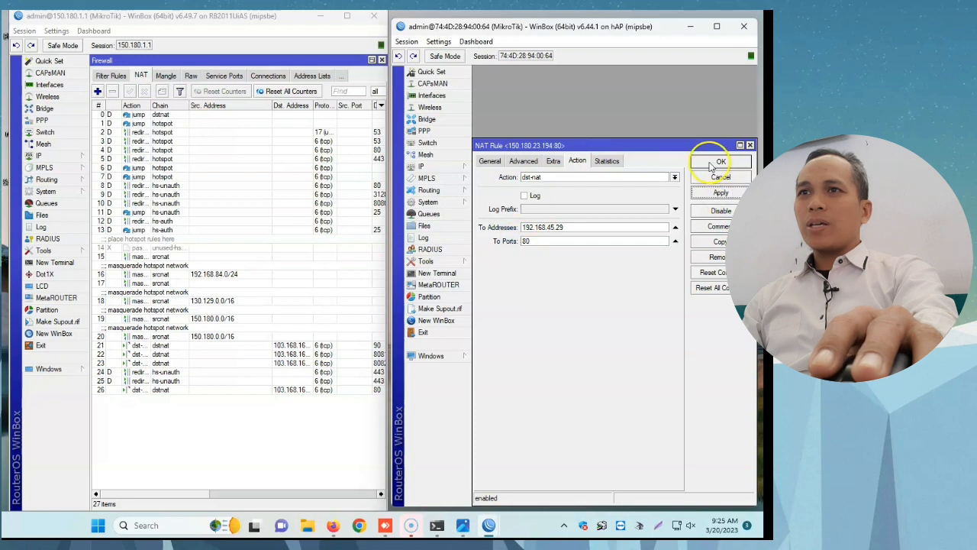
# Step: Review the hAP rule's destination and forwarding settings against the router's address list, and close both the list and the rule
pyautogui.click(490, 162)
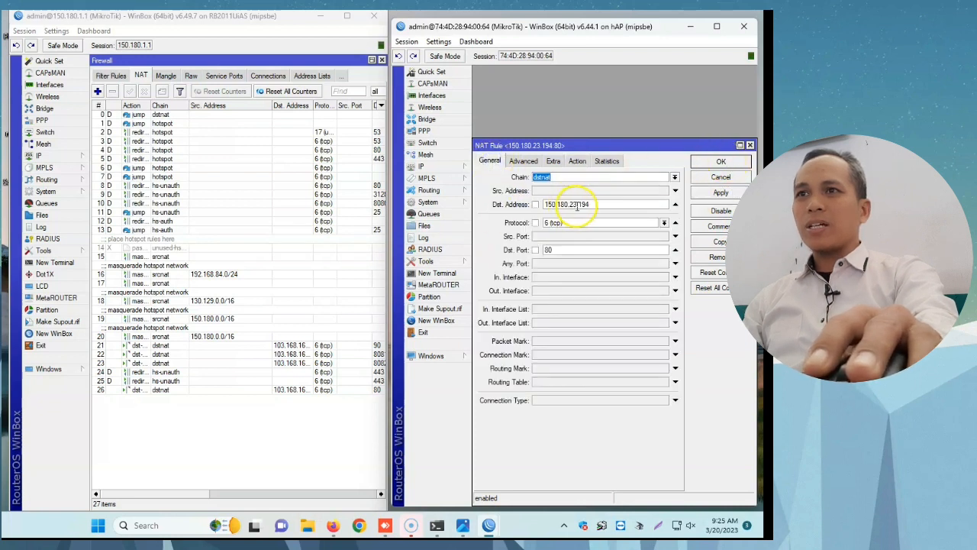
pyautogui.moveTo(598, 145); pyautogui.dragTo(597, 280)
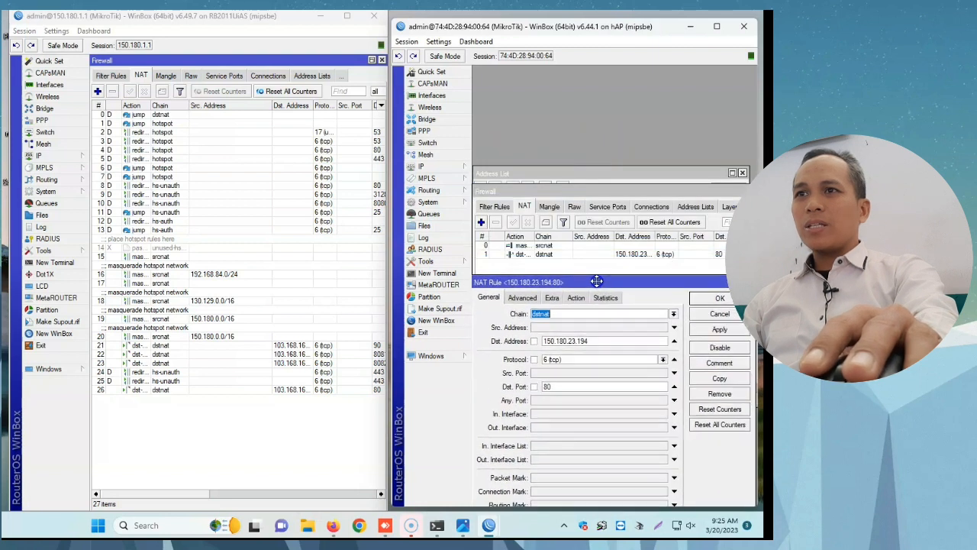
pyautogui.click(690, 173)
pyautogui.click(613, 389)
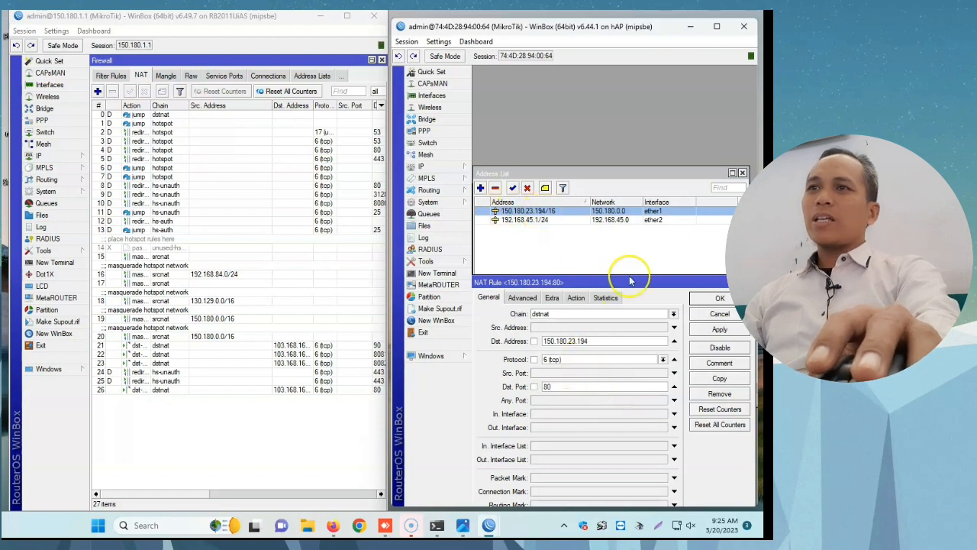
pyautogui.click(743, 173)
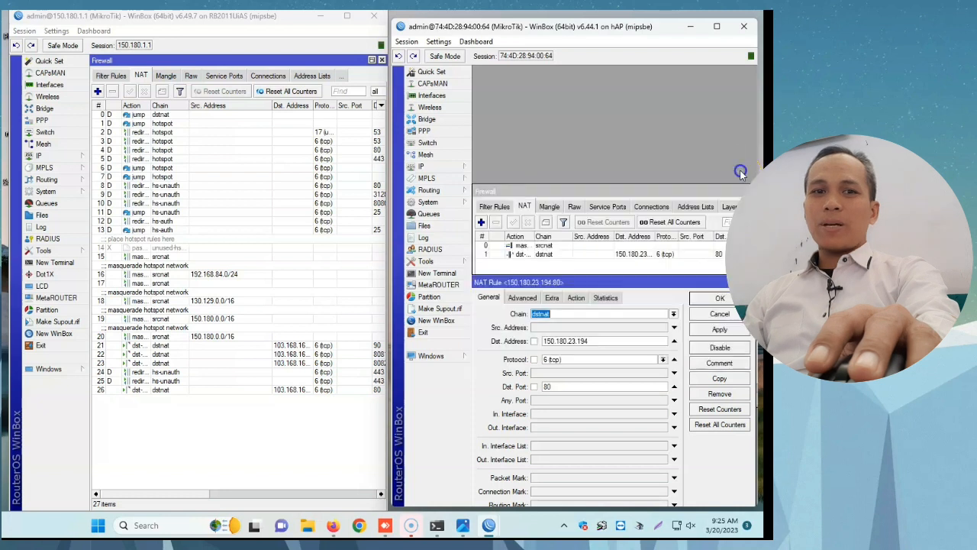
pyautogui.click(577, 298)
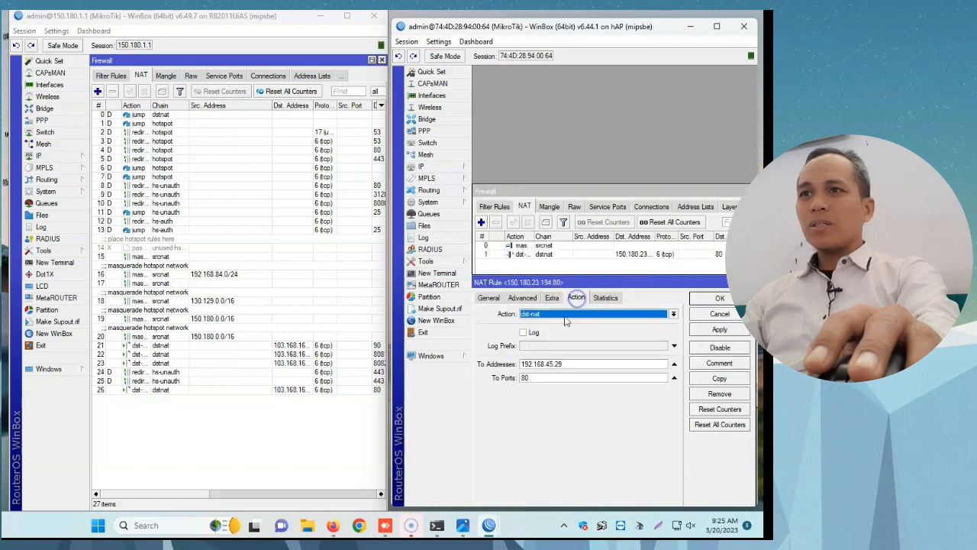
pyautogui.click(708, 297)
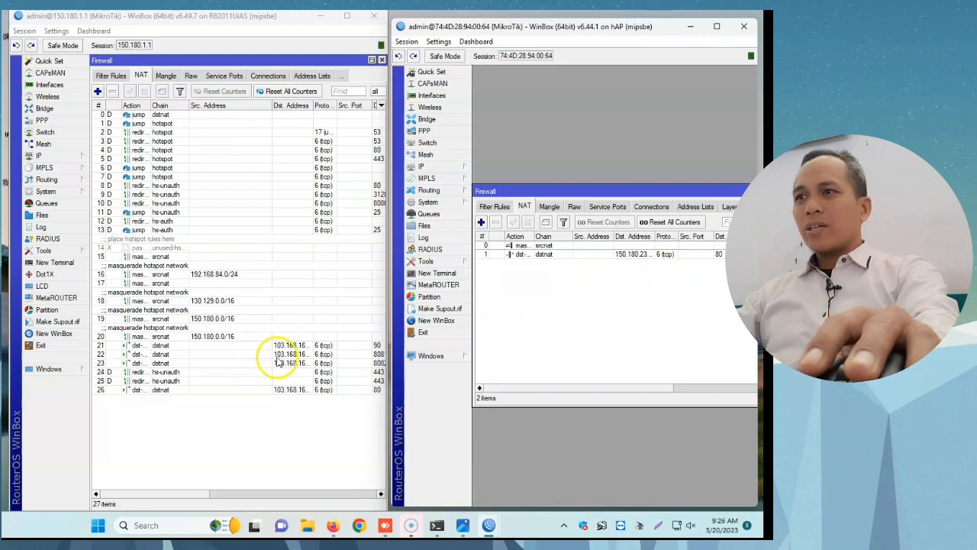
# Step: Copy the destination address 103.168.169.179 from NAT rule 26 on the RB2011 router and close the rule
pyautogui.click(280, 391)
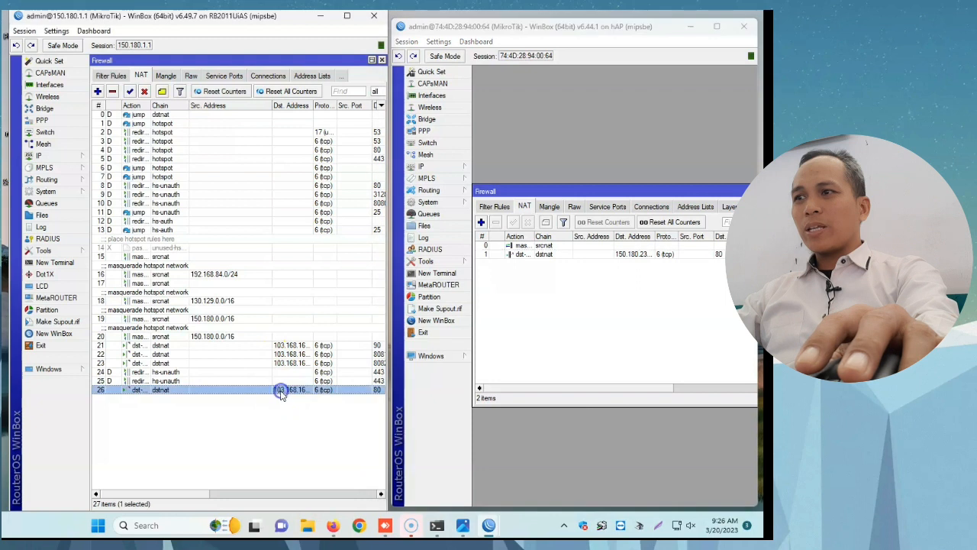
pyautogui.doubleClick(287, 394)
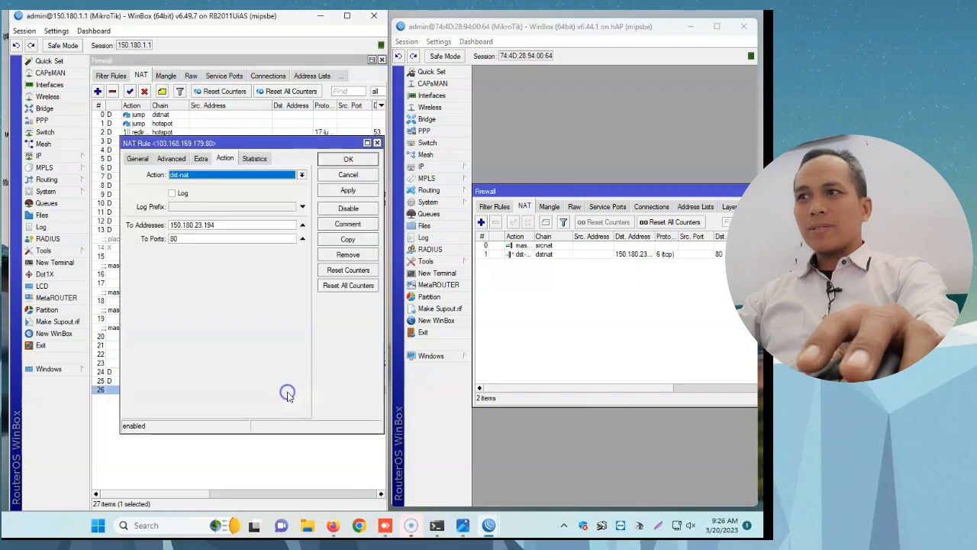
pyautogui.click(136, 158)
pyautogui.moveTo(242, 202); pyautogui.dragTo(227, 198)
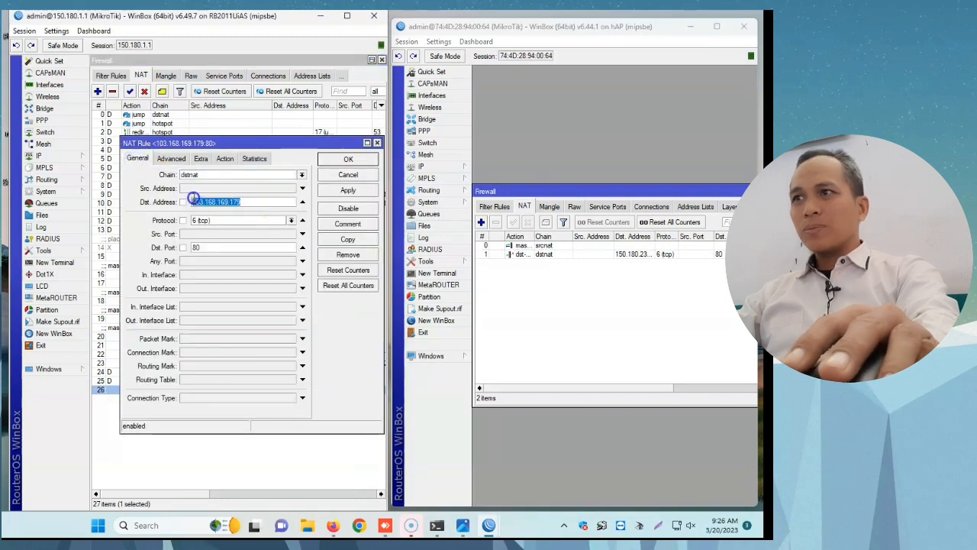
pyautogui.rightClick(195, 200)
pyautogui.click(233, 223)
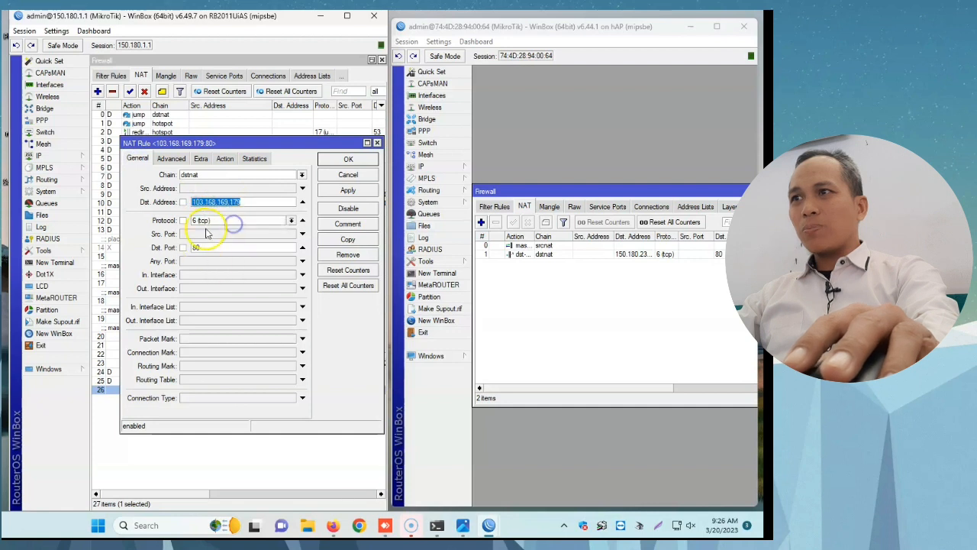
pyautogui.click(349, 162)
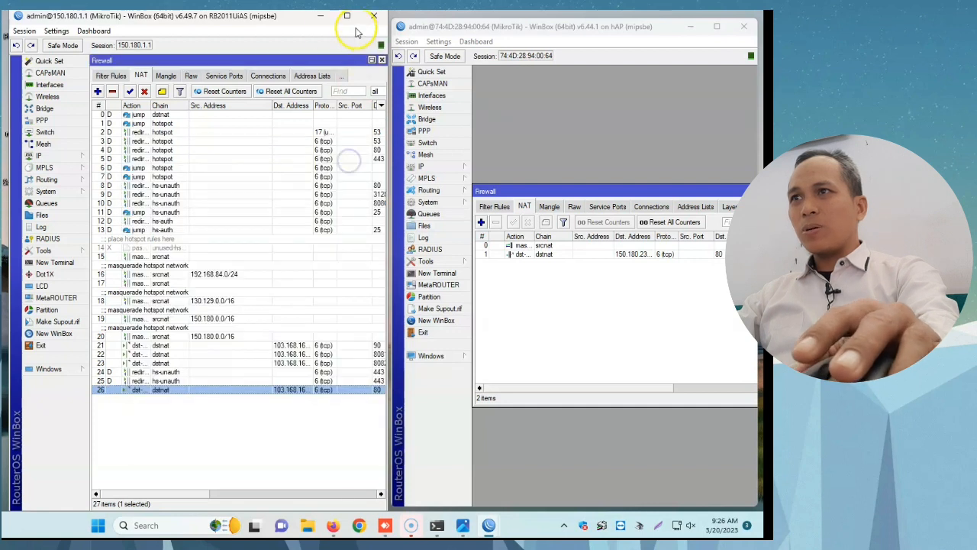
# Step: Switch to Firefox to check the localhost page and minimize the browser
pyautogui.click(332, 525)
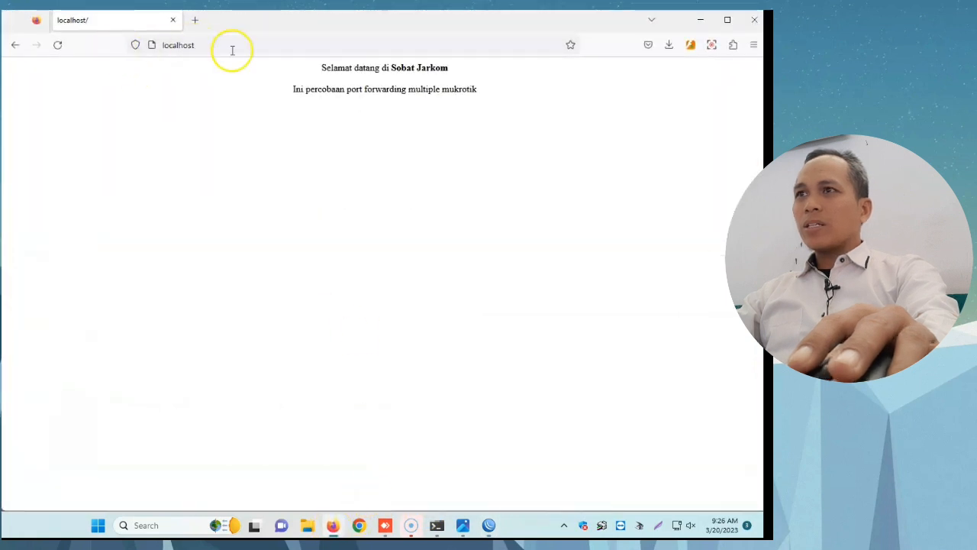
pyautogui.click(700, 27)
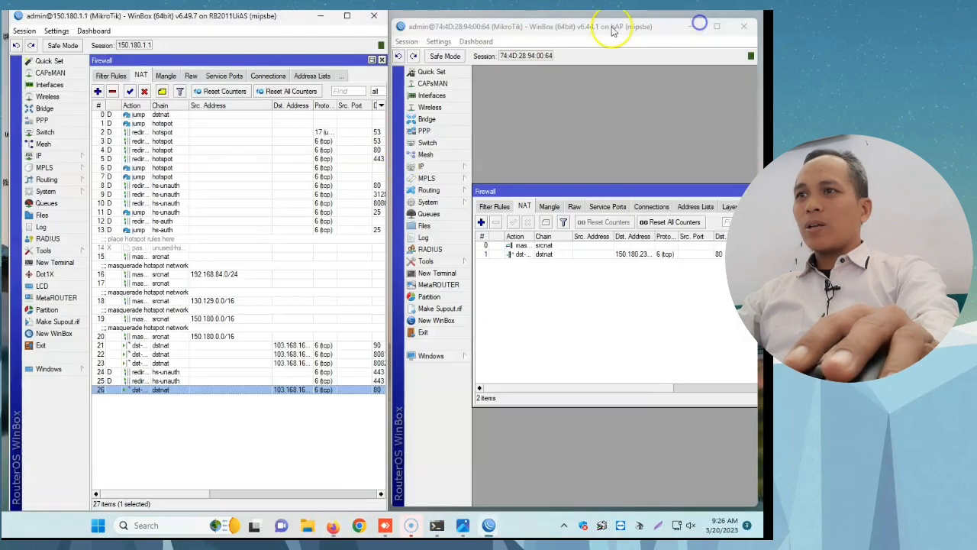
# Step: Switch to the AnyDesk remote desktop, start Firefox there and decline its offer to open links by default
pyautogui.click(387, 526)
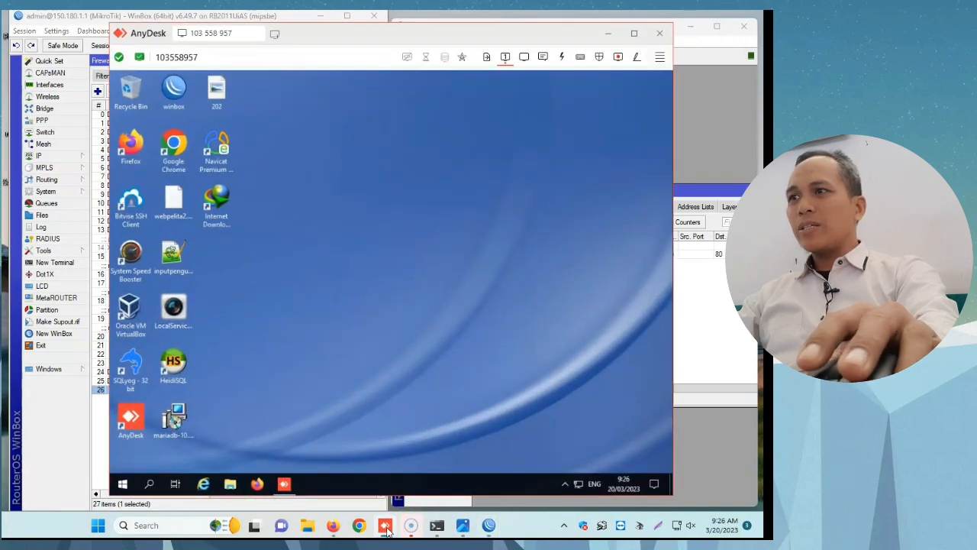
pyautogui.click(386, 527)
pyautogui.click(385, 527)
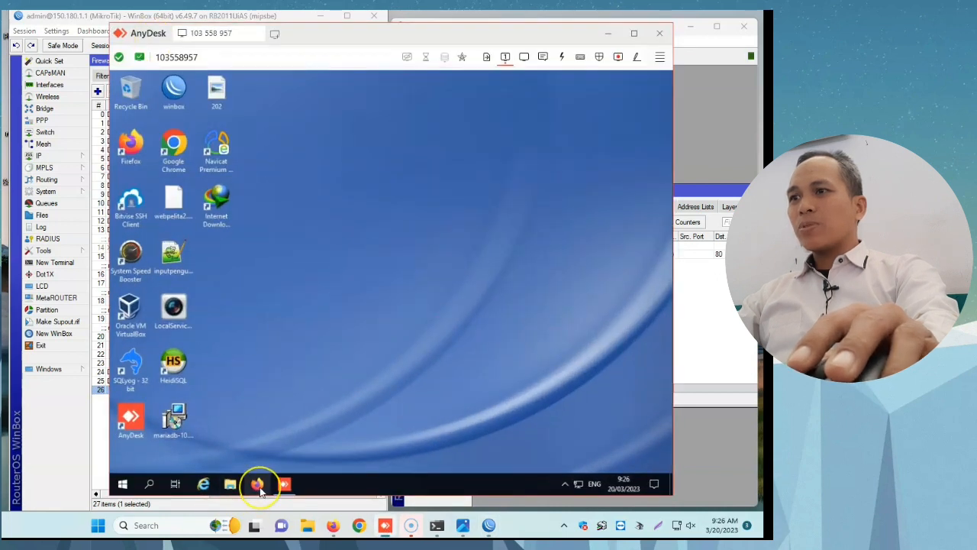
pyautogui.click(258, 486)
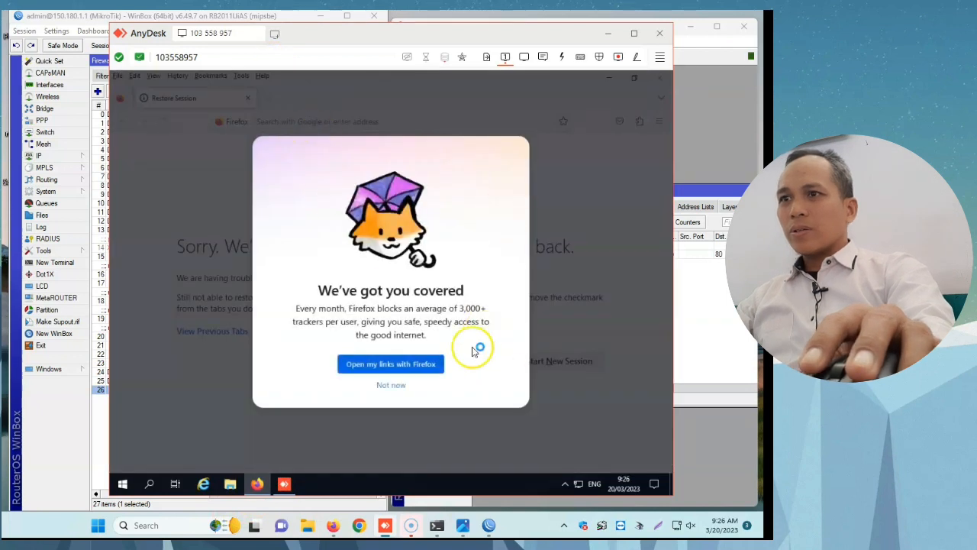
pyautogui.click(401, 385)
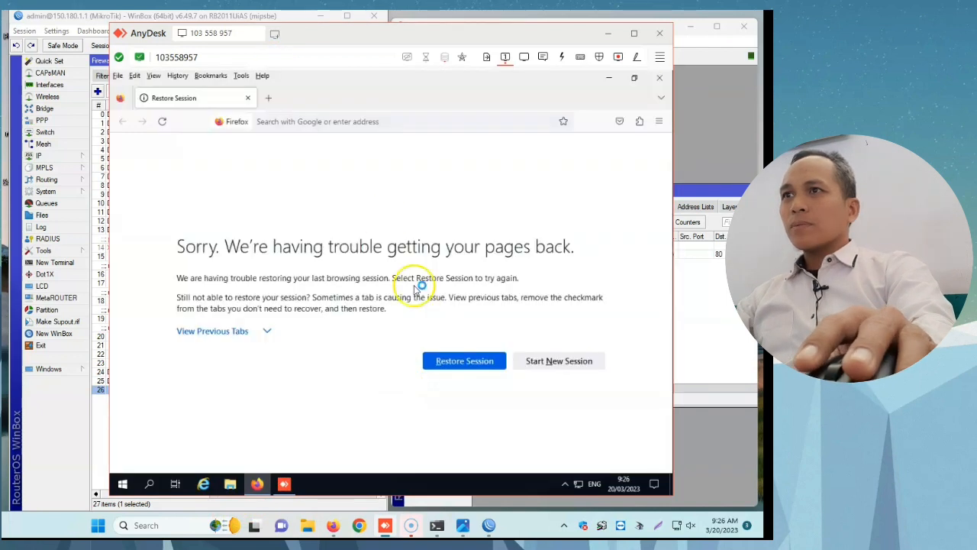
# Step: Search for whatismyipaddress in the remote Firefox and open whatismyipaddress.com to check the remote computer's public IP
pyautogui.click(388, 124)
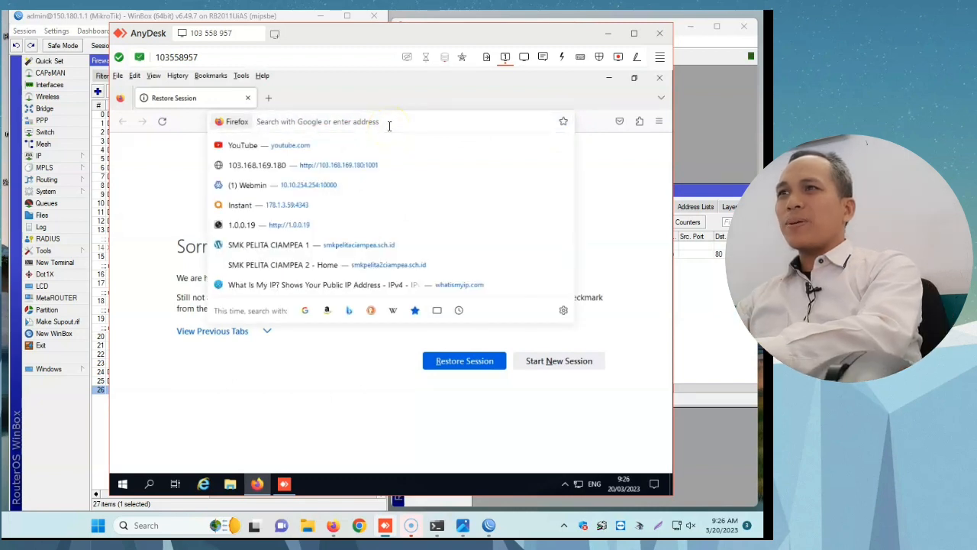
pyautogui.write('wh')
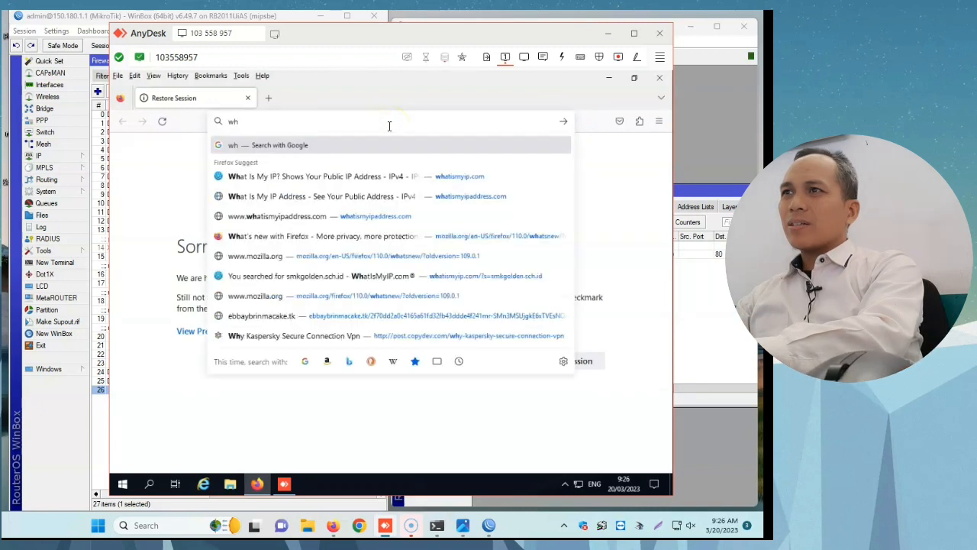
pyautogui.write('atism')
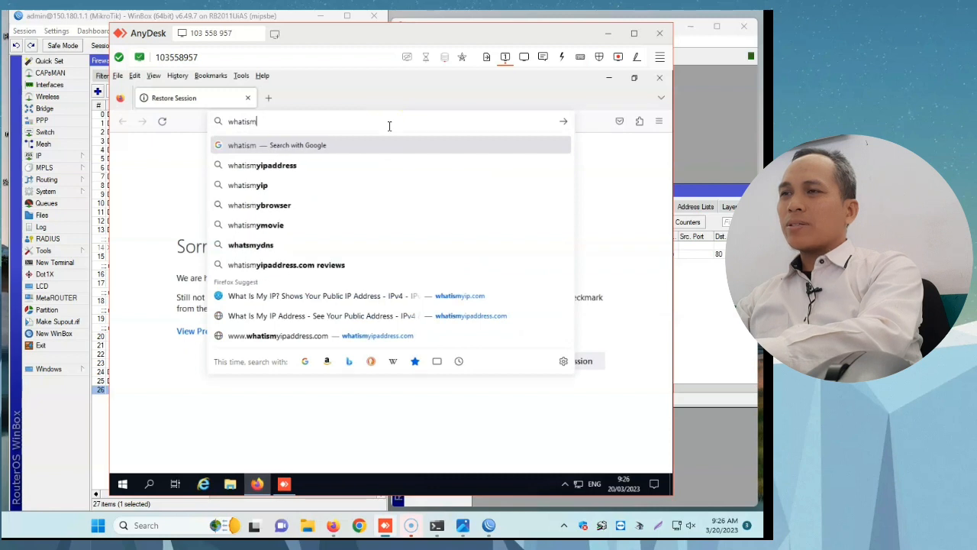
pyautogui.press('Down')
pyautogui.press('Return')
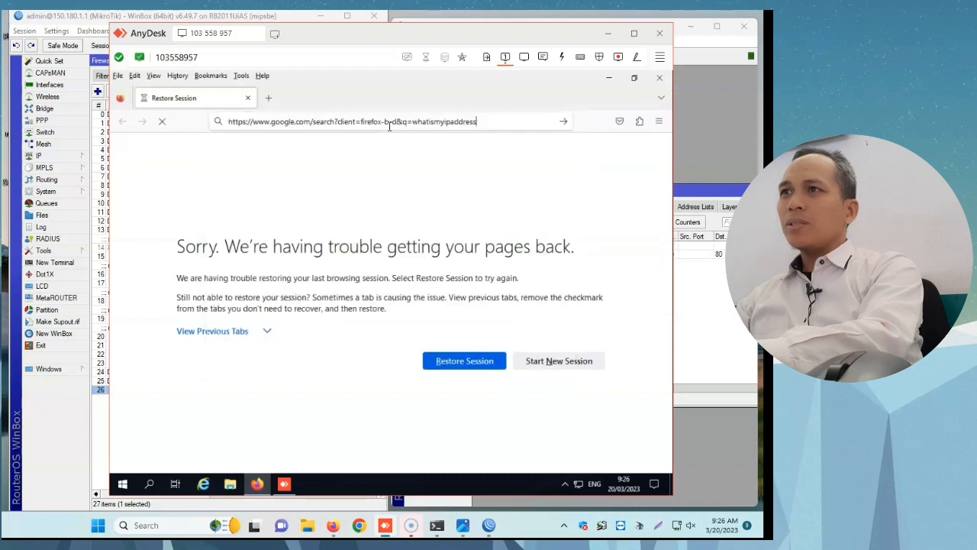
pyautogui.click(290, 265)
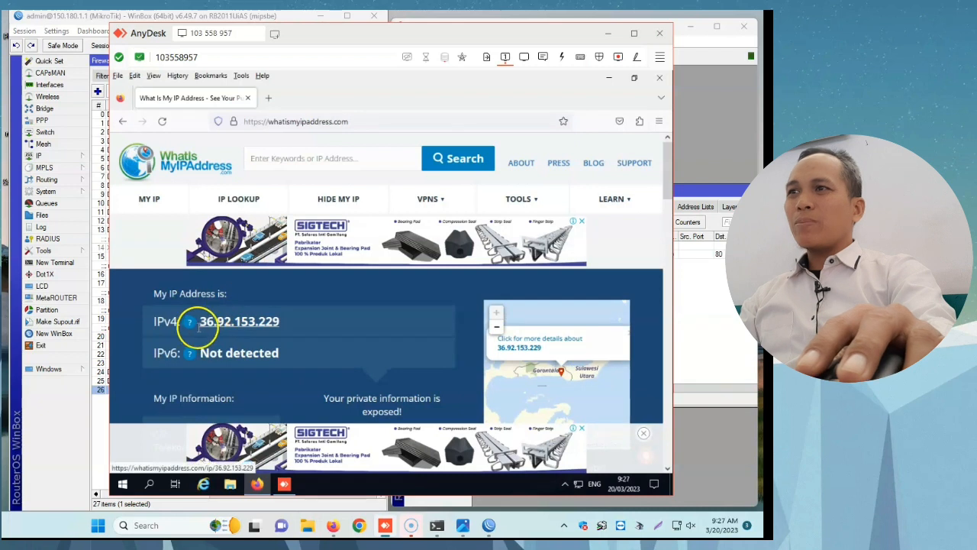
# Step: Load 103.168.169.179 in a new tab of the remote Firefox to test the port forwarding, and return to the IP lookup page
pyautogui.click(267, 99)
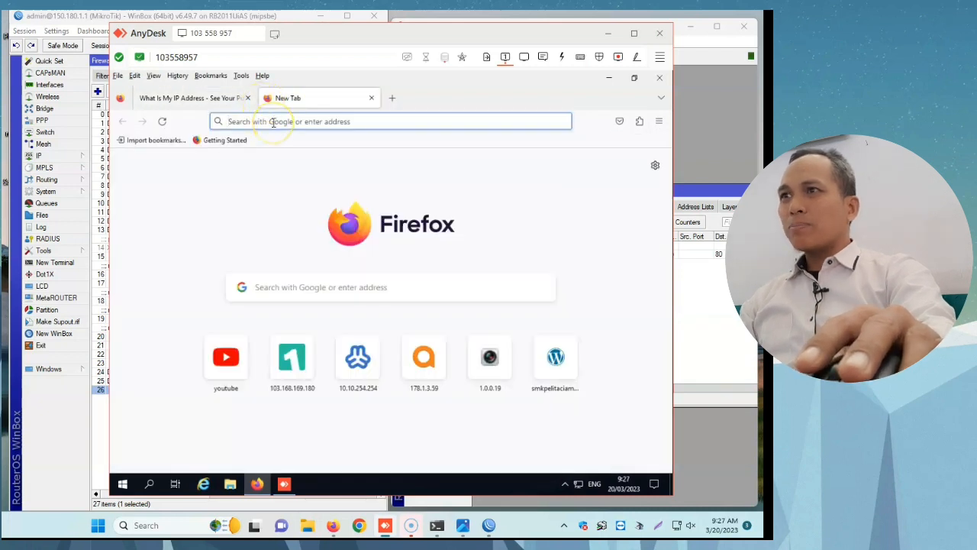
pyautogui.hotkey('ctrl', 'v')
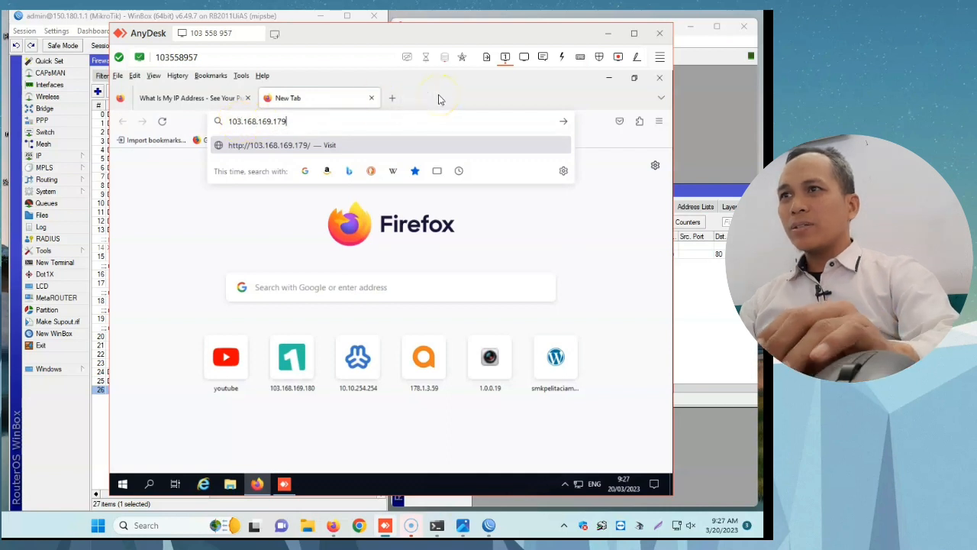
pyautogui.press('Return')
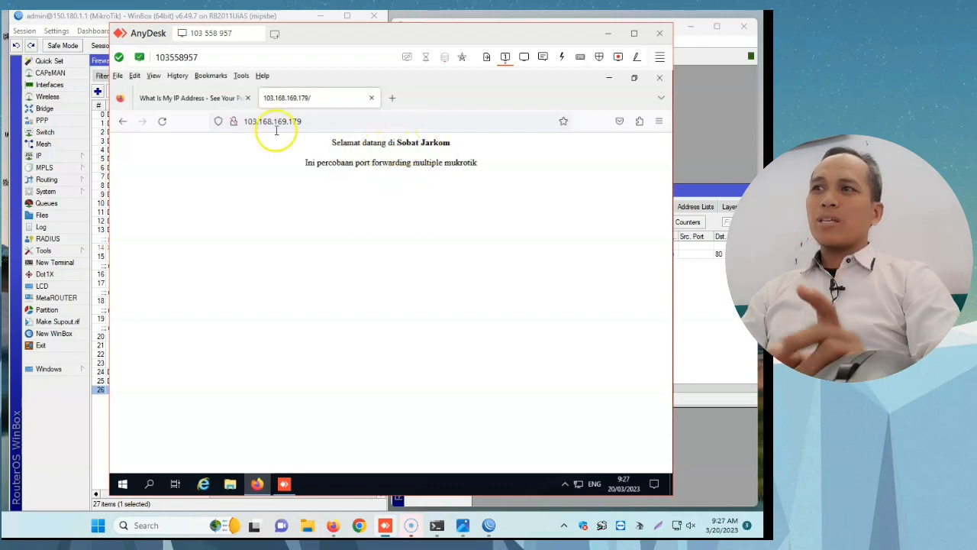
pyautogui.click(227, 105)
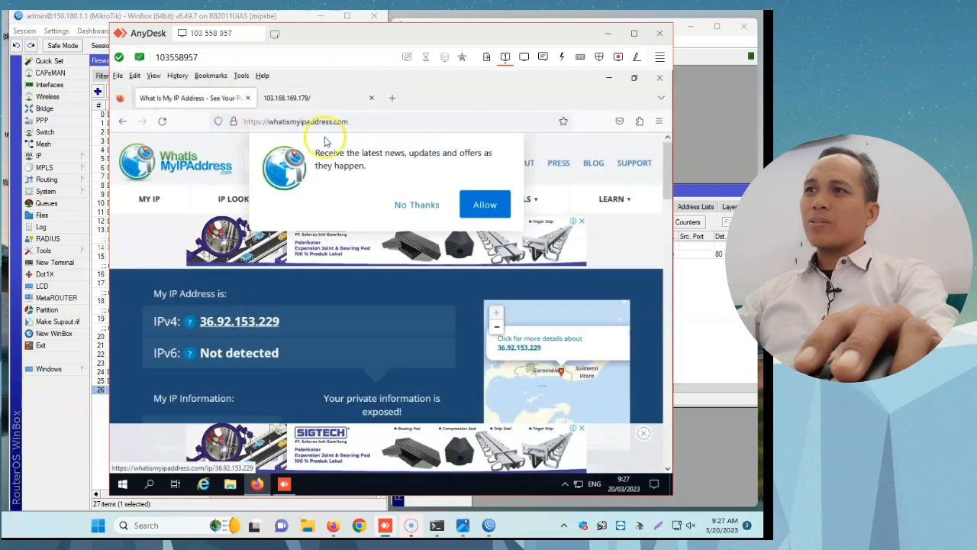
# Step: Recheck the 103.168.169.179 page in the remote Firefox, minimize AnyDesk, and inspect the port 80 dst-nat rules' traffic columns on both routers
pyautogui.click(298, 98)
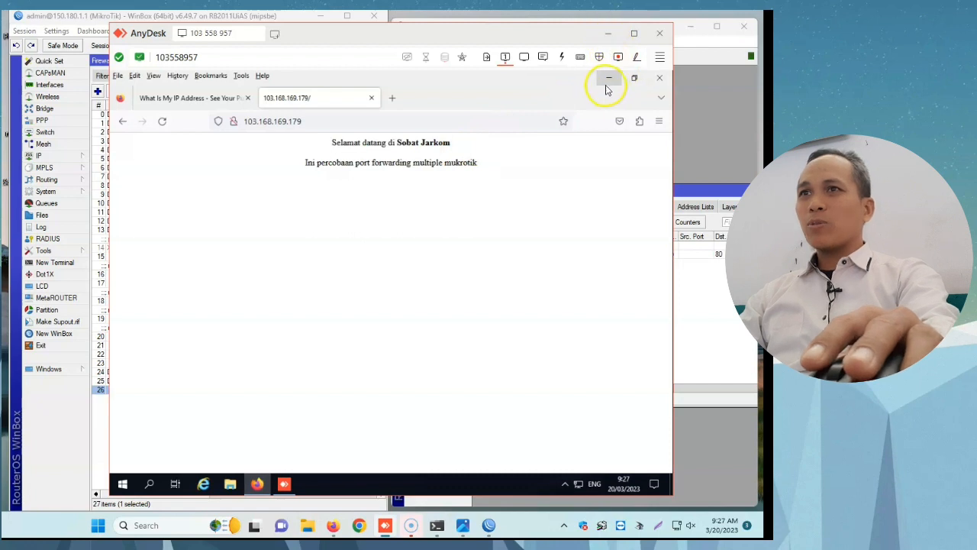
pyautogui.click(615, 35)
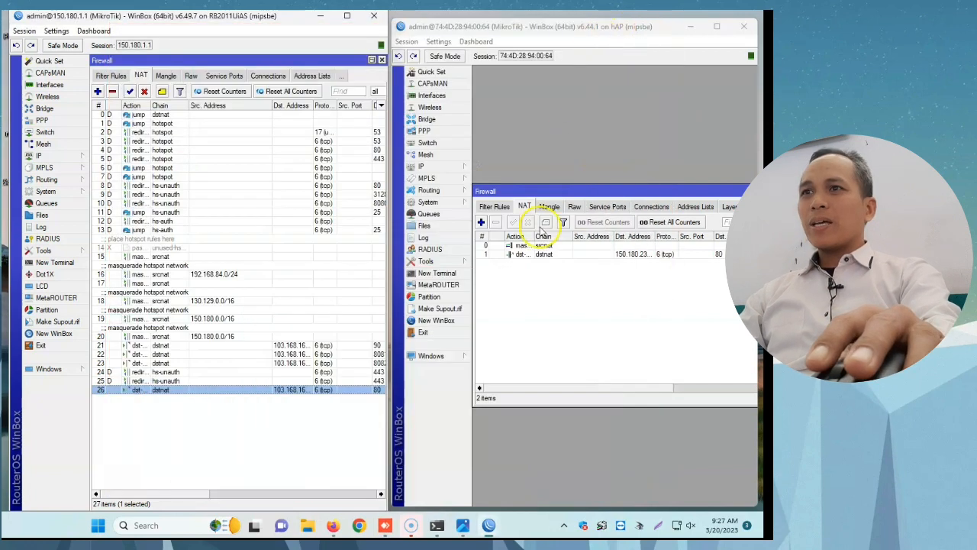
pyautogui.moveTo(201, 495); pyautogui.dragTo(379, 501)
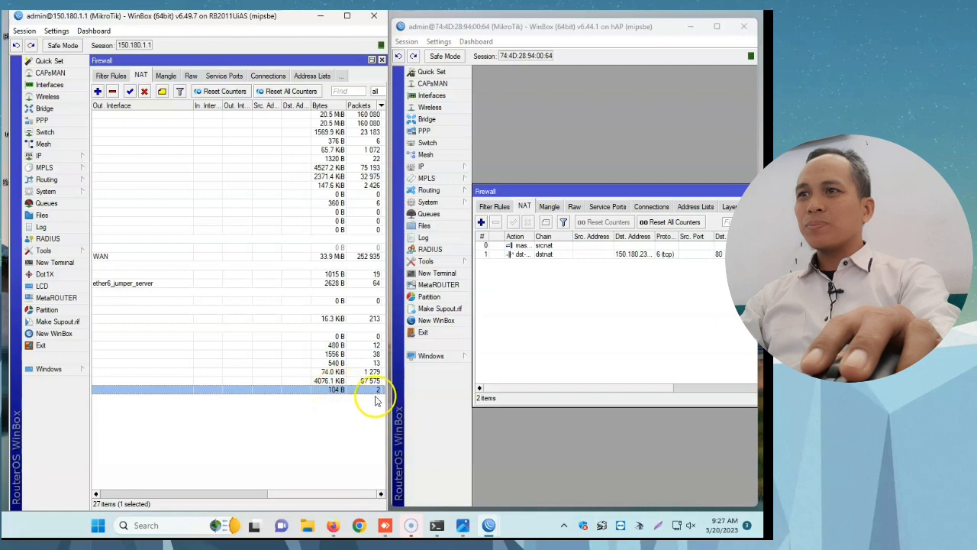
pyautogui.moveTo(548, 390); pyautogui.dragTo(702, 390)
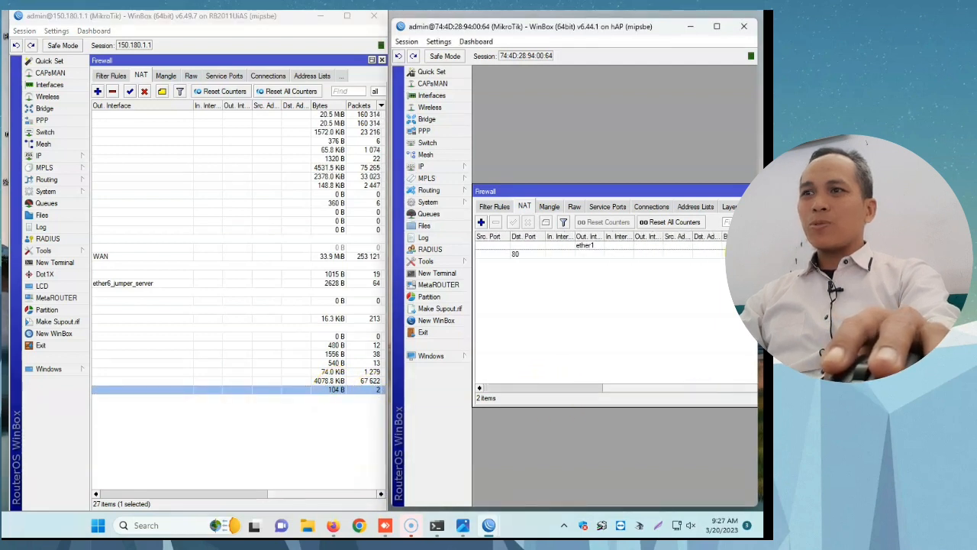
pyautogui.click(600, 255)
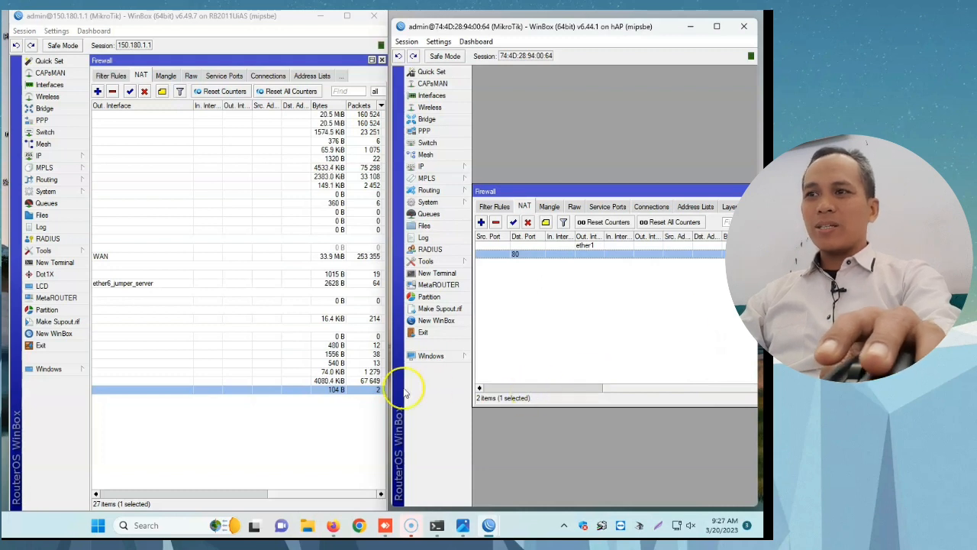
# Step: Review the destination address, protocol and port of the port 80 dst-nat rules on both routers
pyautogui.moveTo(288, 496); pyautogui.dragTo(111, 496)
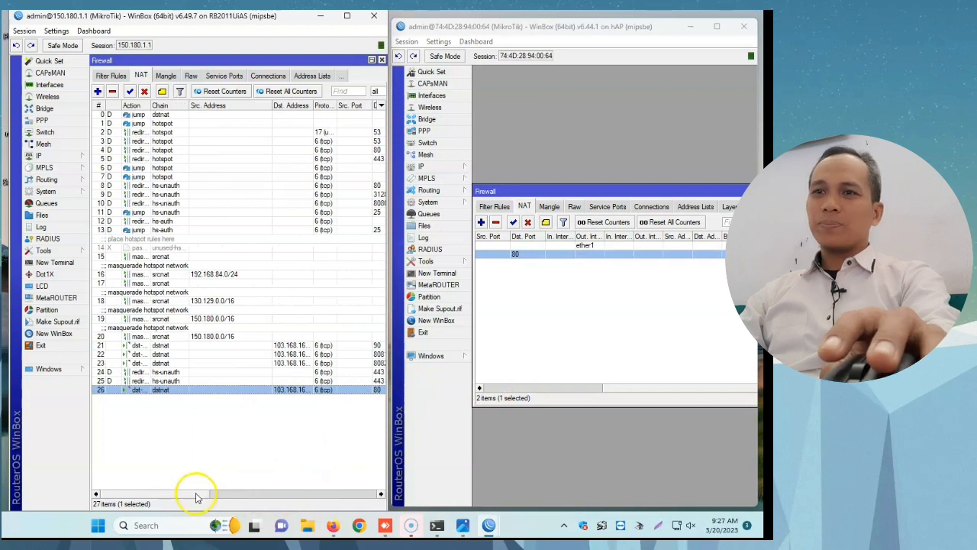
pyautogui.moveTo(195, 497); pyautogui.dragTo(241, 497)
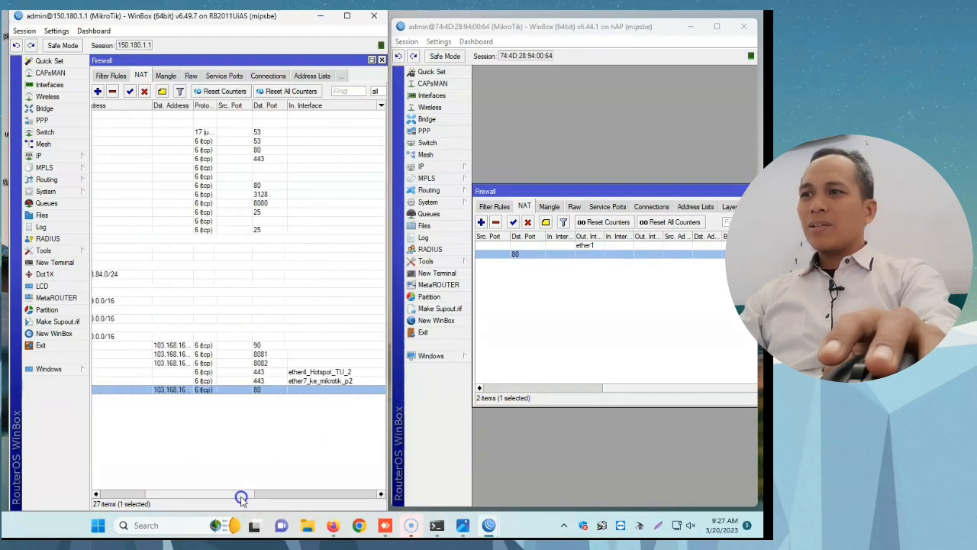
pyautogui.moveTo(611, 388); pyautogui.dragTo(496, 389)
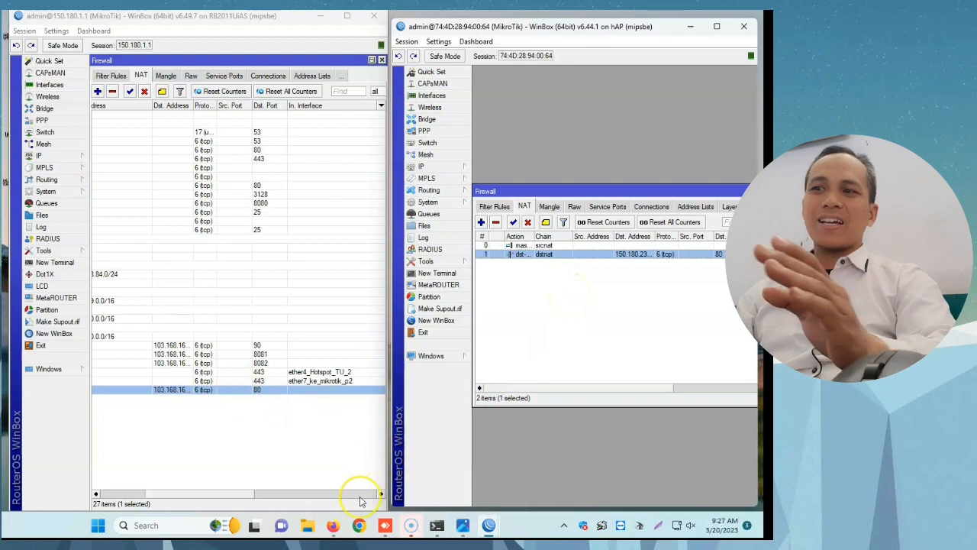
# Step: Compare the localhost page in the local Firefox with the 103.168.169.179 page in AnyDesk, and minimize both windows to return to WinBox
pyautogui.click(333, 525)
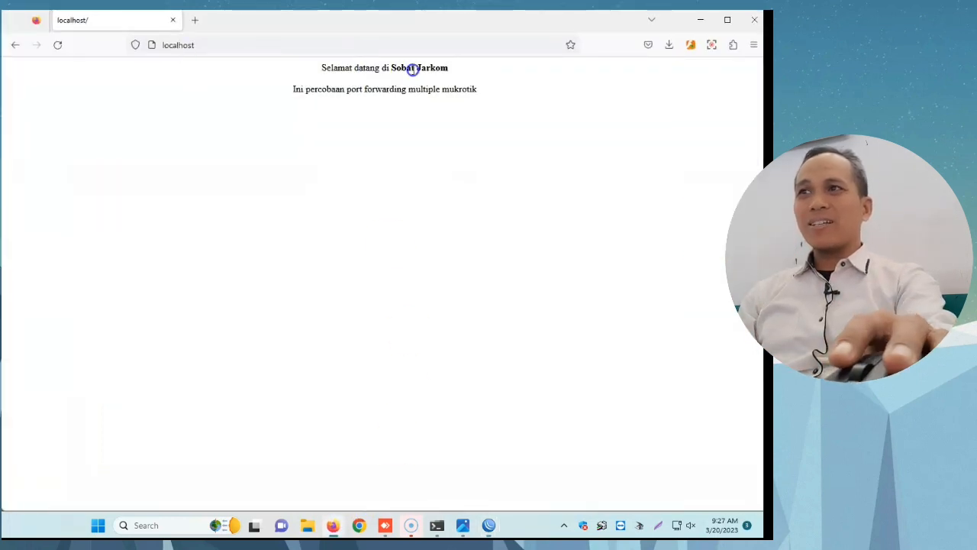
pyautogui.click(409, 525)
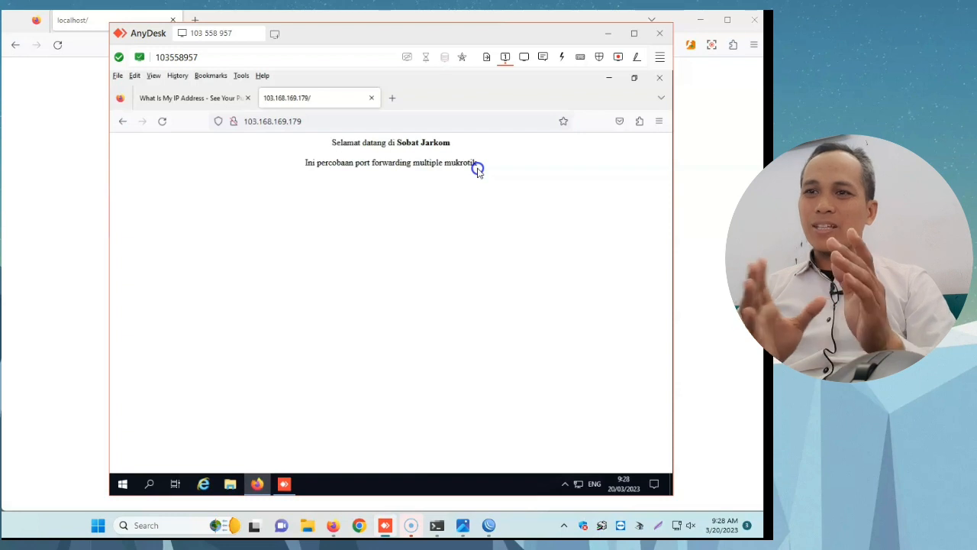
pyautogui.click(609, 37)
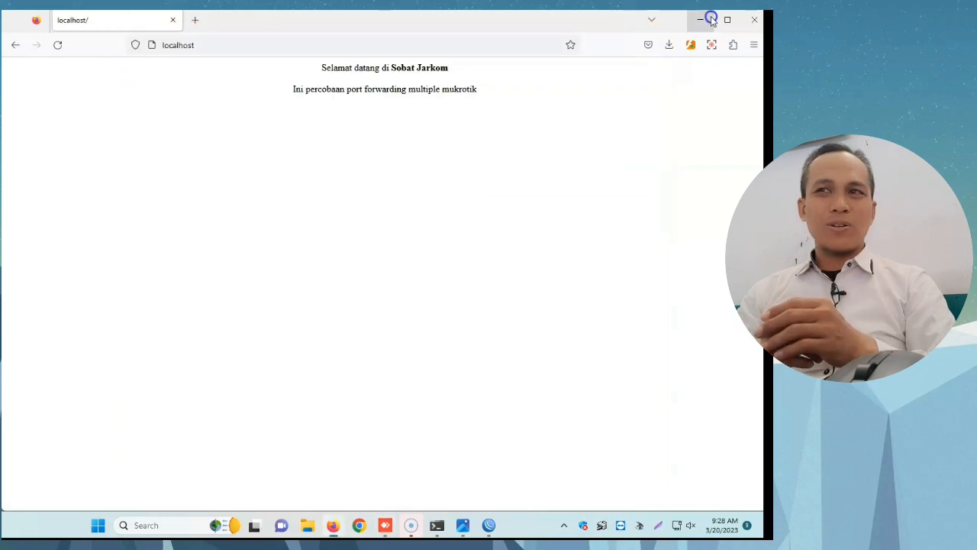
pyautogui.click(707, 20)
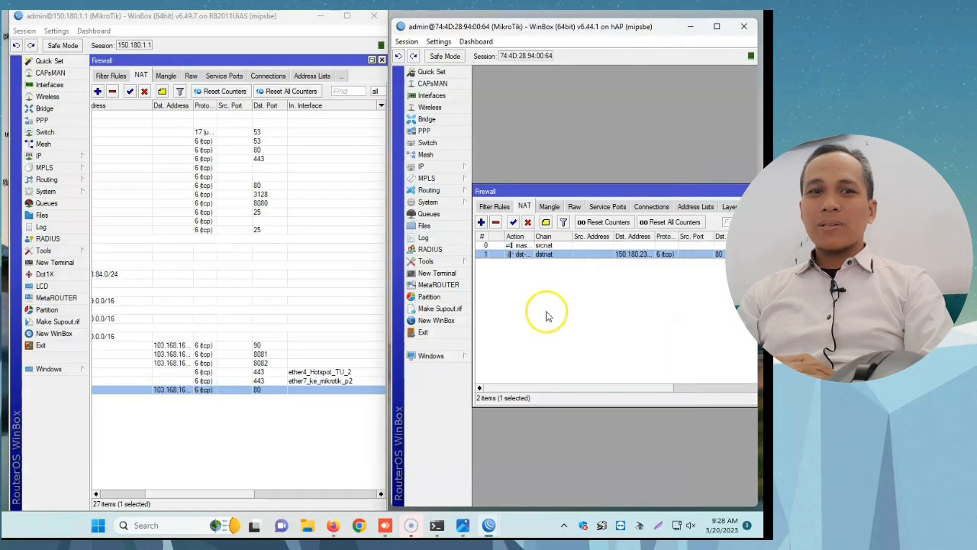